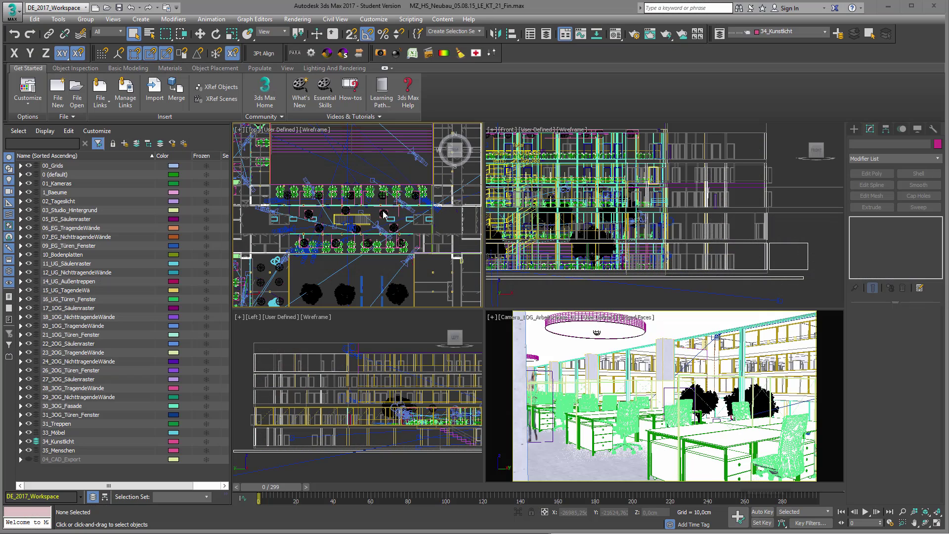
- Browse the scene's objects in the Select From Scene dialog and close it without selecting anything
{"action": "left_click", "coordinate": [149, 34]}
{"action": "left_click_drag", "start_coordinate": [149, 10], "coordinate": [493, 151]}
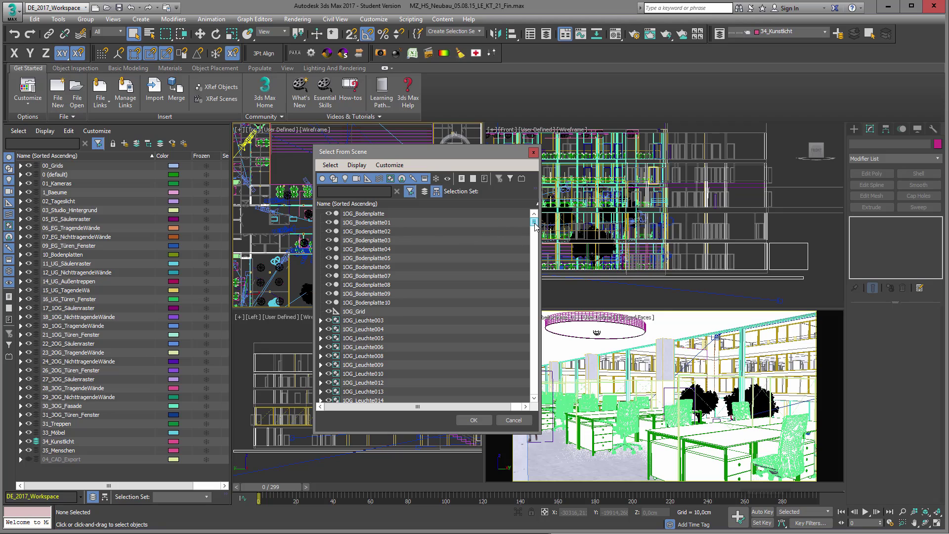
{"action": "left_click_drag", "start_coordinate": [535, 224], "coordinate": [529, 375]}
{"action": "left_click", "coordinate": [513, 421]}
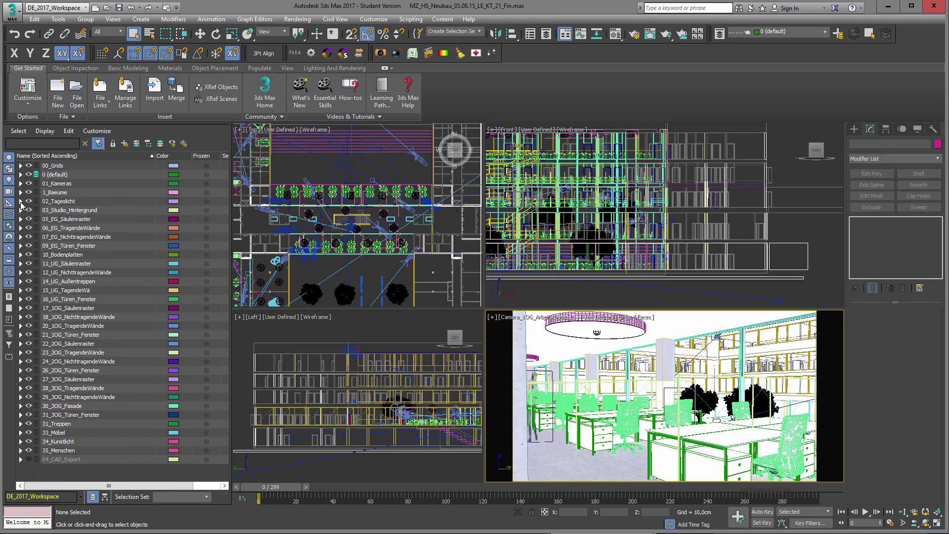
- Examine the contents of the 02_Tageslicht and 09_EG_Türen_Fenster layers by briefly expanding and collapsing them
{"action": "left_click", "coordinate": [21, 201]}
{"action": "left_click", "coordinate": [21, 202]}
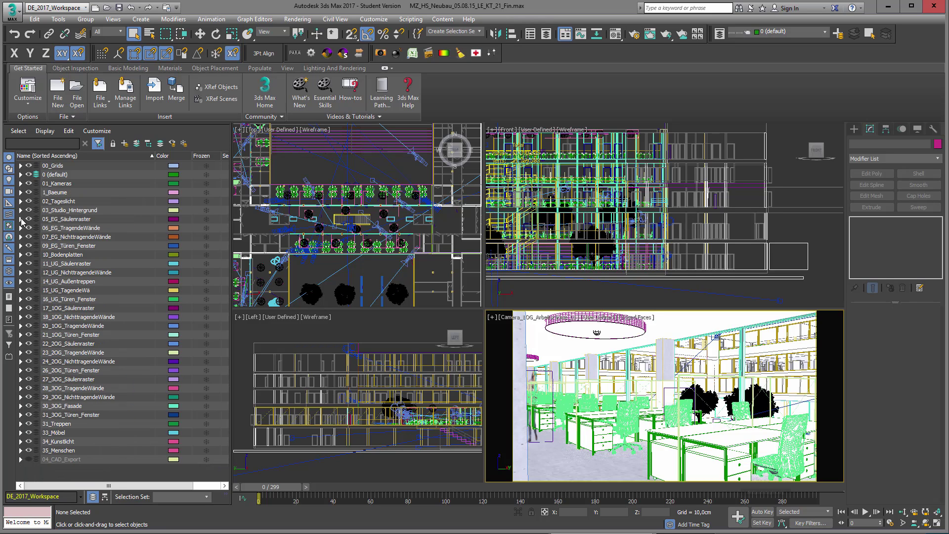
{"action": "left_click", "coordinate": [21, 246]}
{"action": "left_click", "coordinate": [21, 246]}
- Create a new layer named MyDesign
{"action": "left_click", "coordinate": [124, 145]}
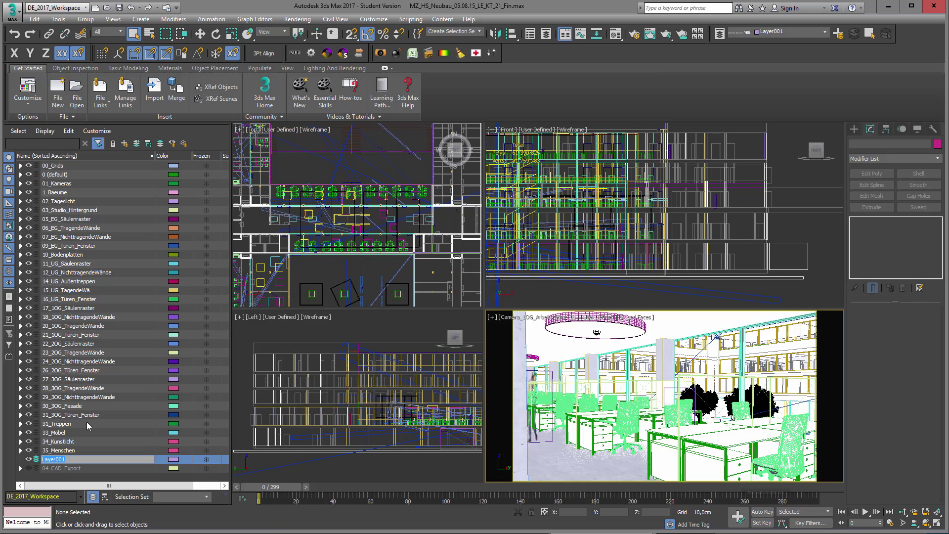
{"action": "type", "text": "MyDesign"}
{"action": "key", "text": "Return"}
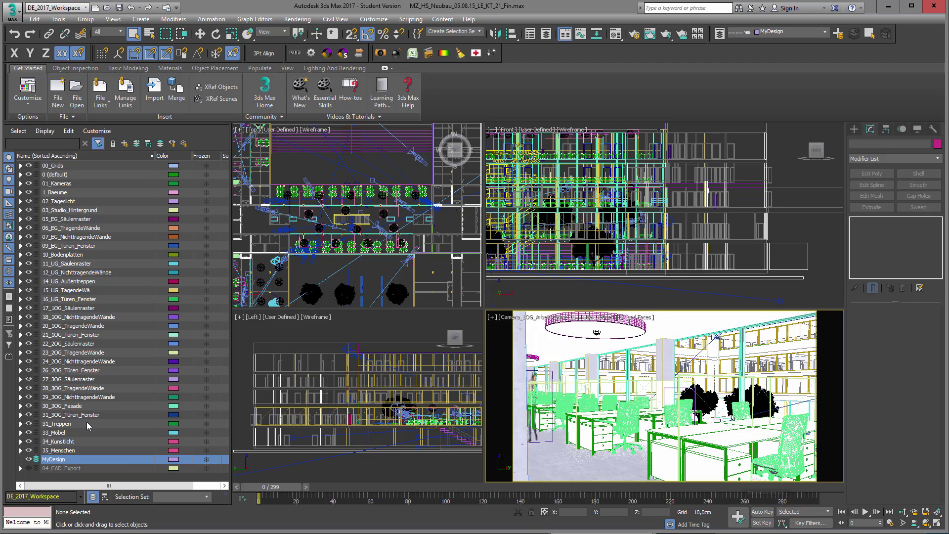
- Try 35_Menschen and 34_Kunstlicht as the active layer and switch back to MyDesign
{"action": "left_click", "coordinate": [37, 450]}
{"action": "left_click", "coordinate": [36, 442]}
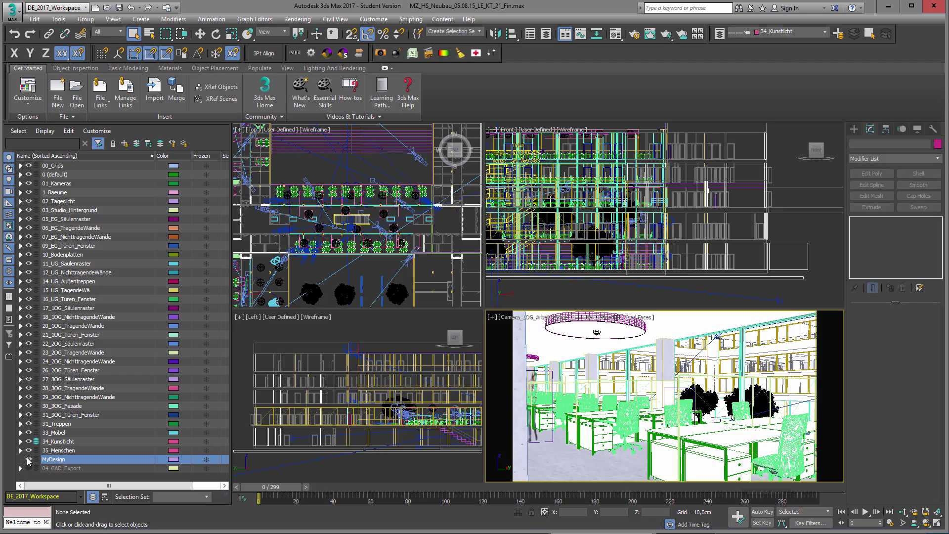
{"action": "left_click", "coordinate": [36, 459]}
- Draw a box about 463 cm long, 823 cm wide and 656 cm high above the desk rows in the Top viewport
{"action": "left_click", "coordinate": [855, 130]}
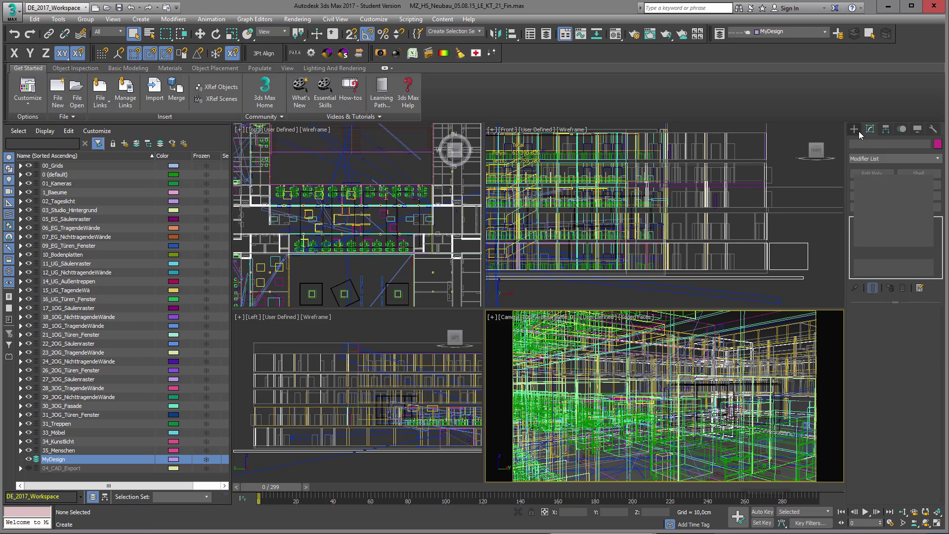
{"action": "left_click", "coordinate": [874, 191]}
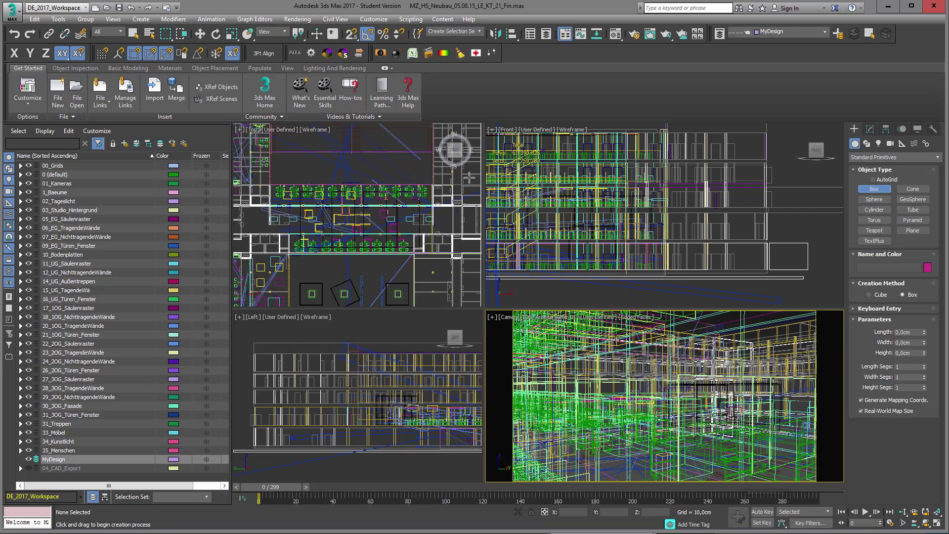
{"action": "left_click_drag", "start_coordinate": [320, 163], "coordinate": [352, 182]}
{"action": "left_click", "coordinate": [334, 156]}
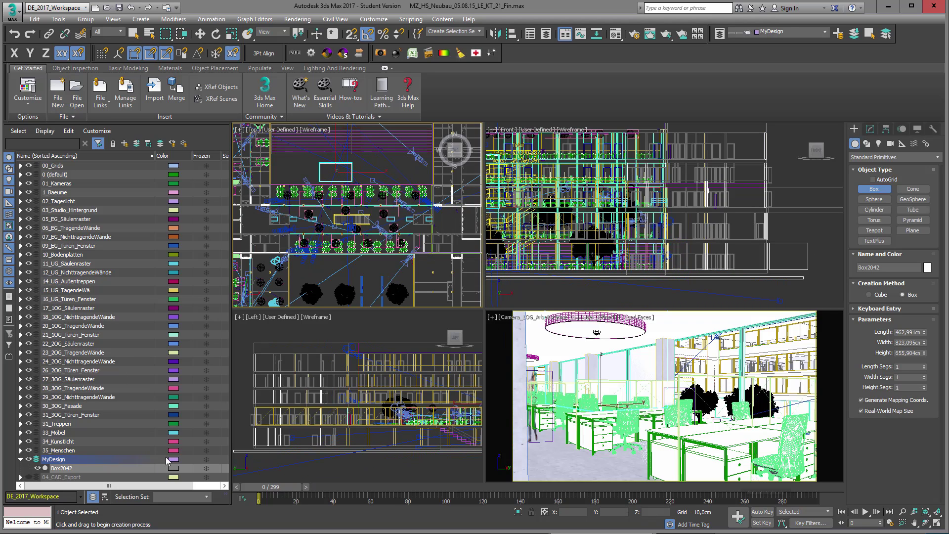
- Rename the new box as DeleteBox
{"action": "left_click", "coordinate": [871, 131]}
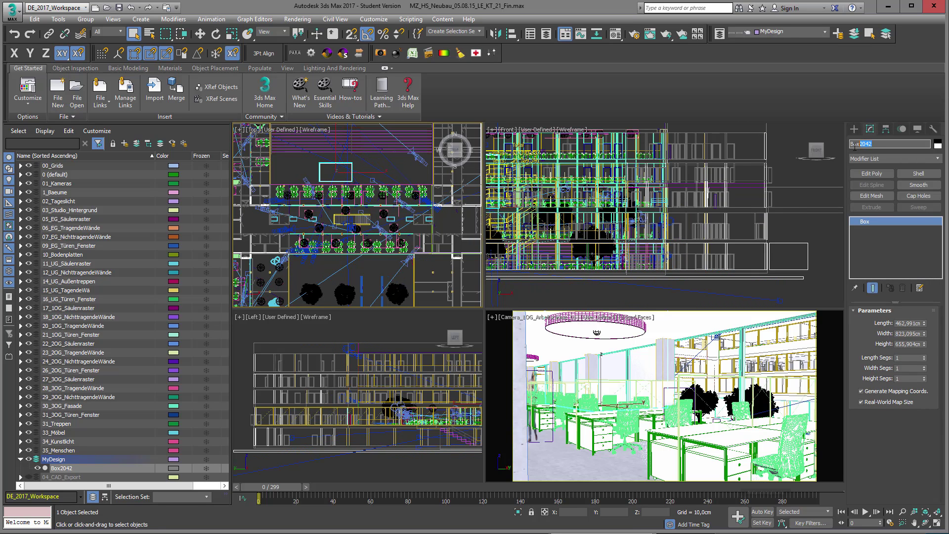
{"action": "type", "text": "DeleteBox"}
{"action": "key", "text": "Return"}
- Move DeleteBox from the MyDesign layer into the 33_Möbel layer and collapse that layer
{"action": "left_click", "coordinate": [65, 468]}
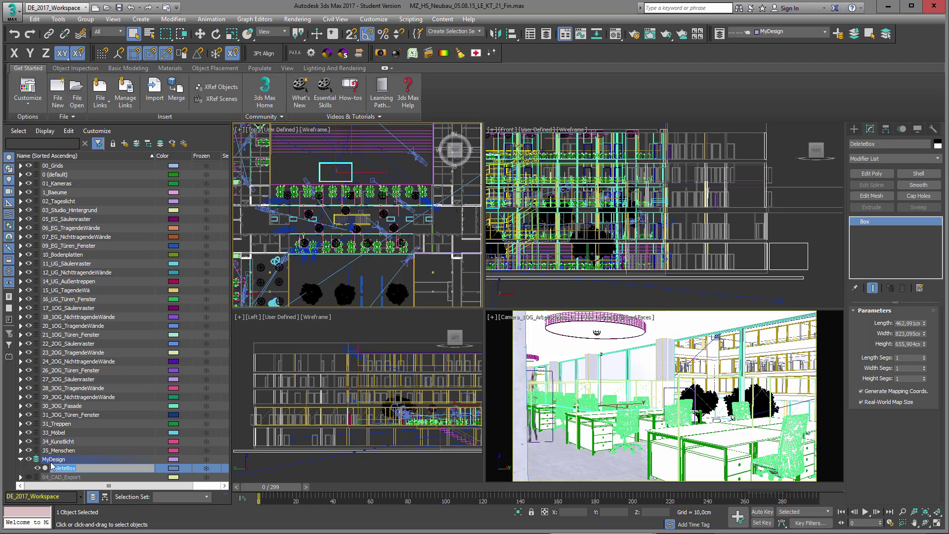
{"action": "left_click_drag", "start_coordinate": [45, 466], "coordinate": [59, 434]}
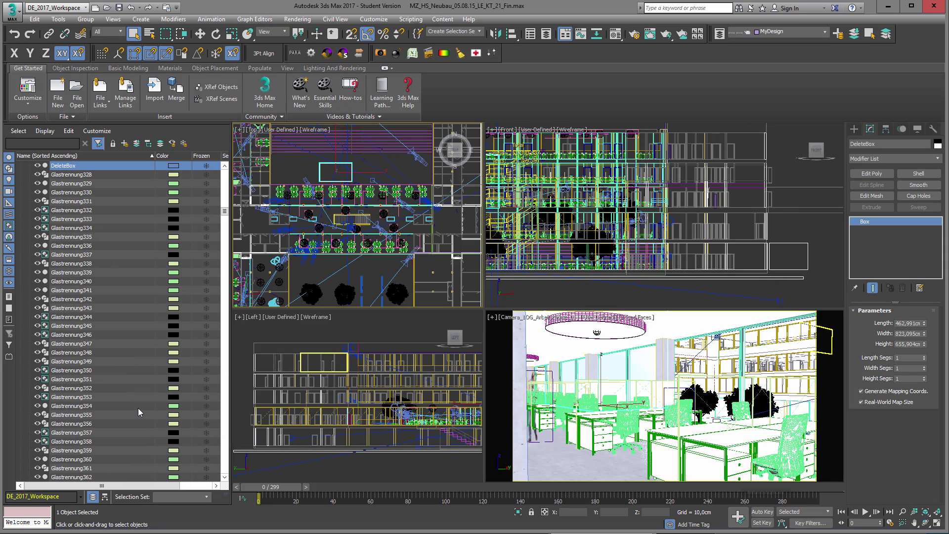
{"action": "scroll", "coordinate": [150, 281], "scroll_direction": "up", "scroll_amount": 10}
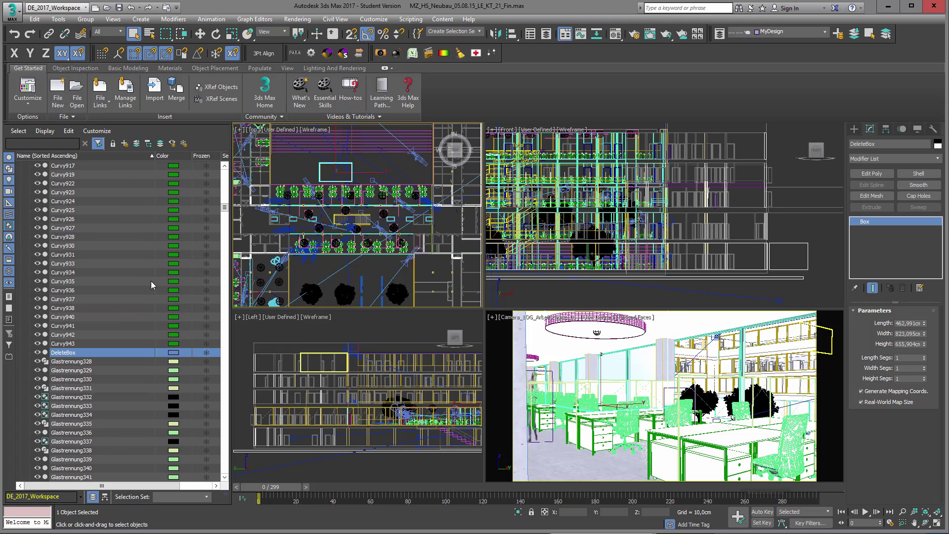
{"action": "scroll", "coordinate": [150, 281], "scroll_direction": "up", "scroll_amount": 20}
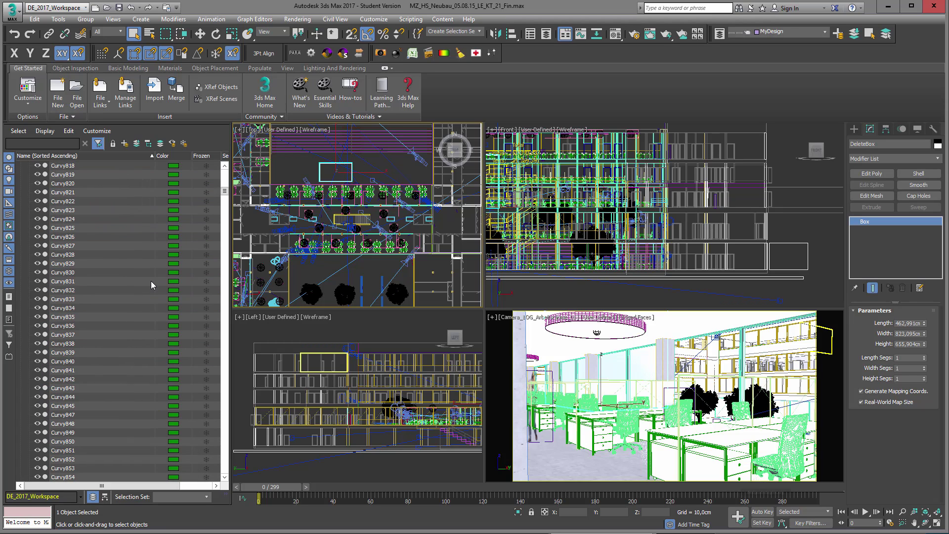
{"action": "scroll", "coordinate": [150, 281], "scroll_direction": "up", "scroll_amount": 8}
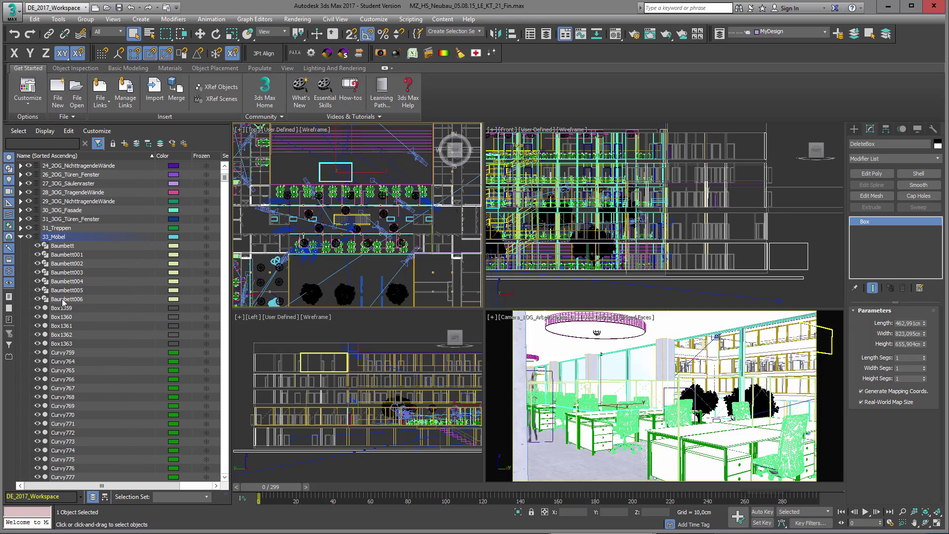
{"action": "left_click", "coordinate": [20, 237]}
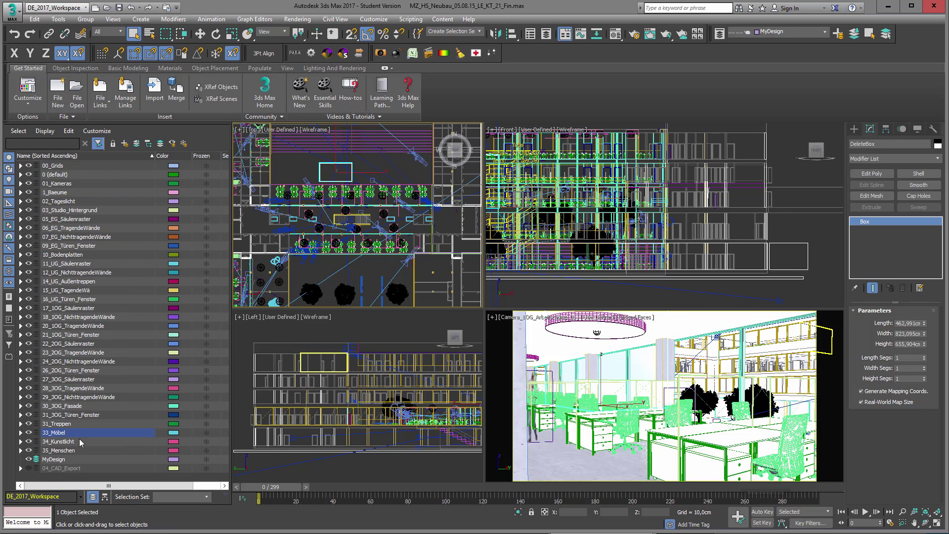
- Delete the DeleteBox object from the scene and leave nothing selected
{"action": "left_click", "coordinate": [342, 303]}
{"action": "left_click", "coordinate": [472, 233]}
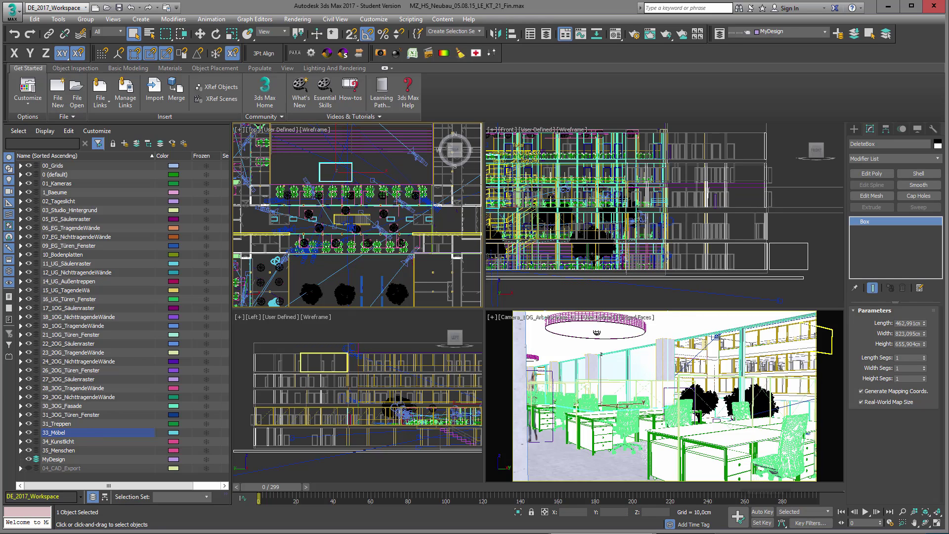
{"action": "key", "text": "ctrl+d"}
{"action": "key", "text": "w"}
{"action": "key", "text": "z"}
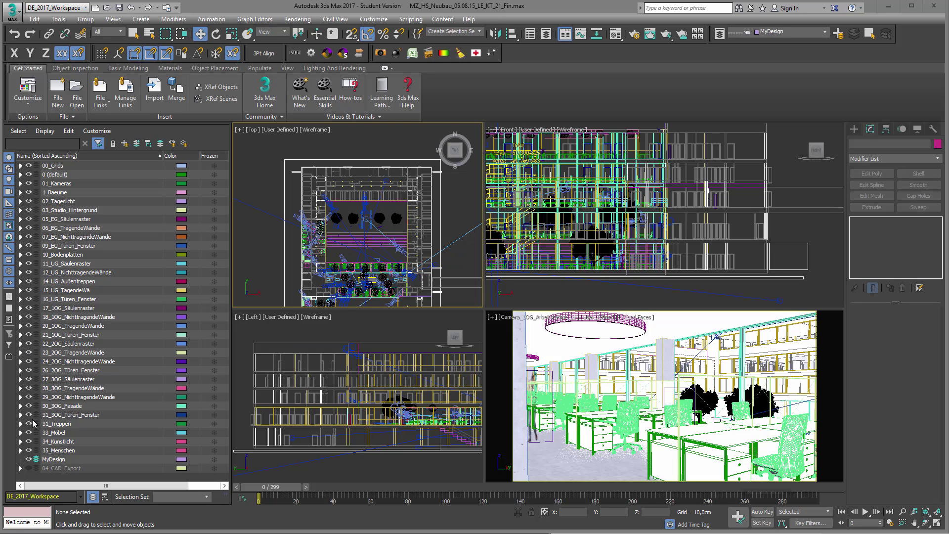
- Select the objects Baumbett through Baumbett003 in the 33_Möbel layer and collapse the layer
{"action": "left_click", "coordinate": [20, 433]}
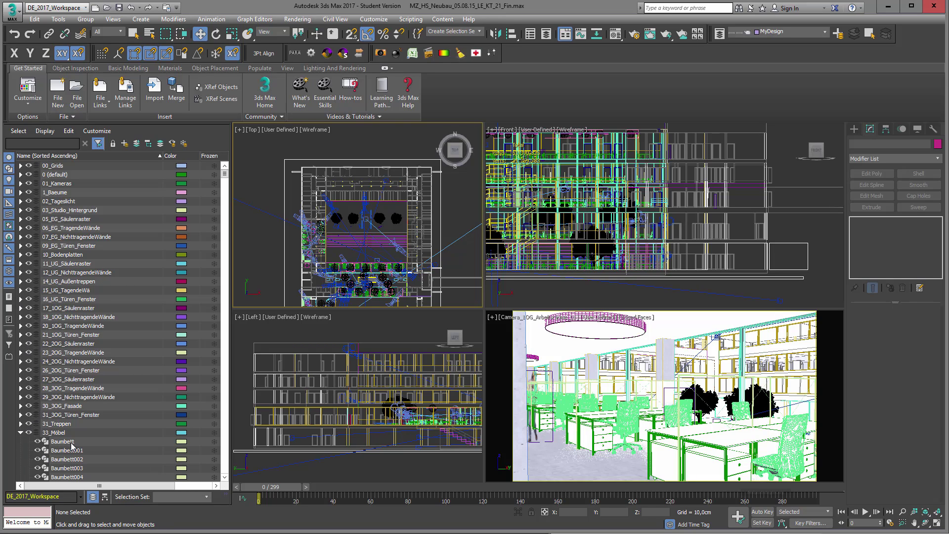
{"action": "left_click", "coordinate": [71, 443]}
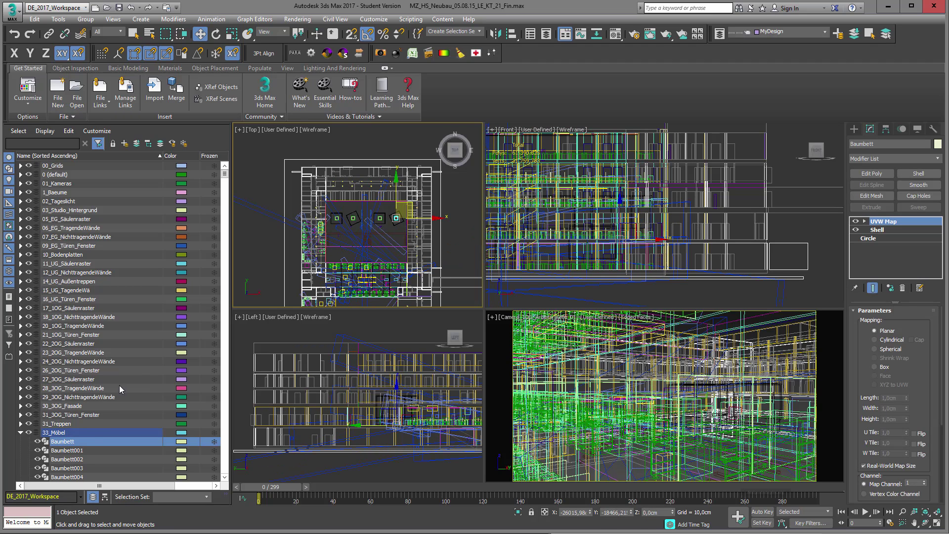
{"action": "left_click", "coordinate": [75, 469], "text": "shift"}
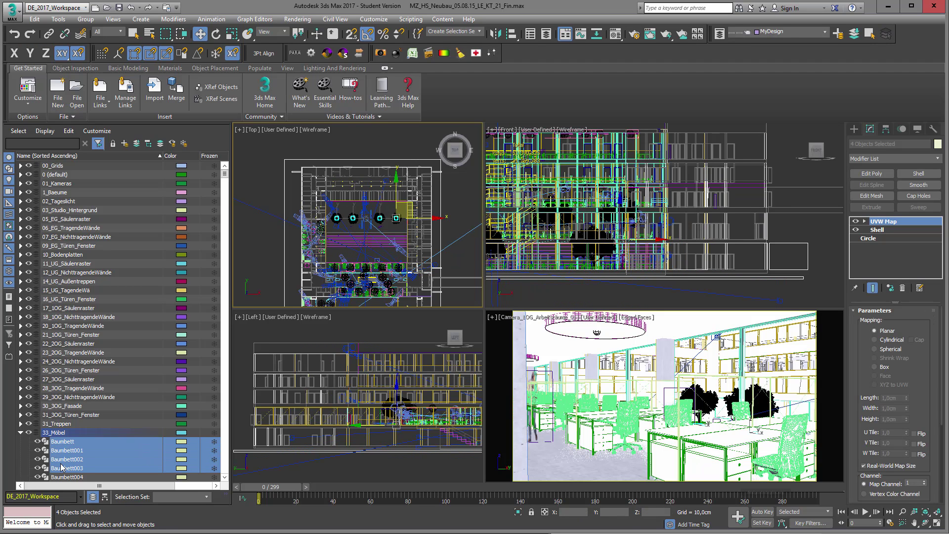
{"action": "left_click", "coordinate": [19, 433]}
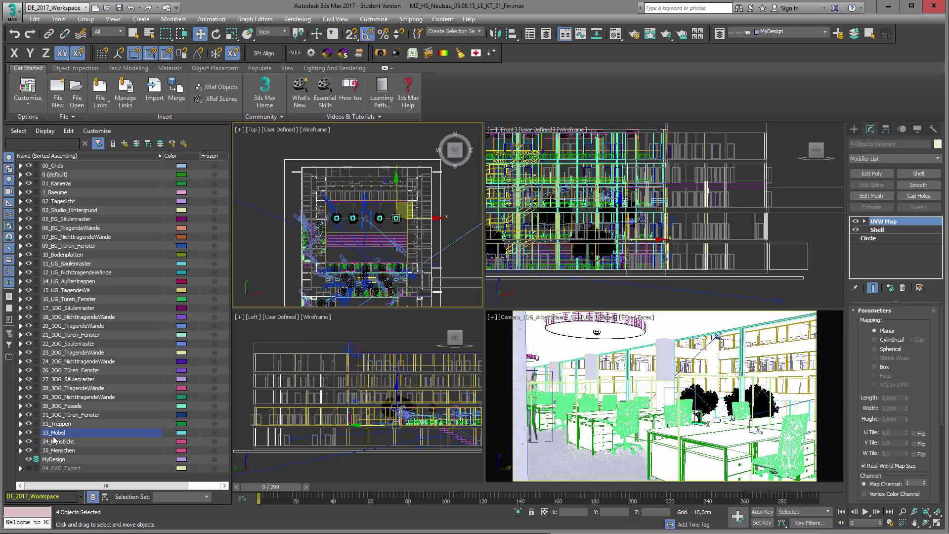
- Nest the 33_Möbel layer under the 31_Treppen layer
{"action": "left_click_drag", "start_coordinate": [57, 435], "coordinate": [65, 428]}
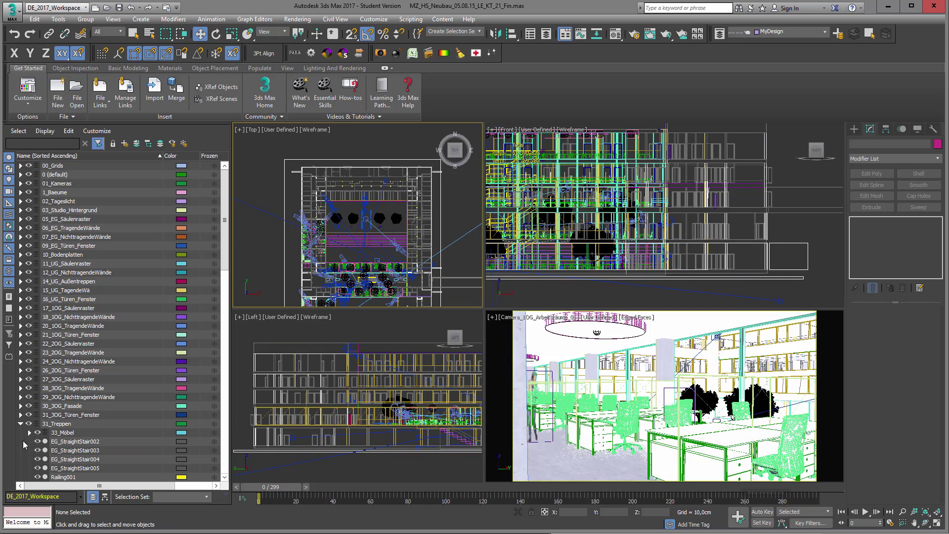
{"action": "scroll", "coordinate": [69, 438], "scroll_direction": "down", "scroll_amount": 2}
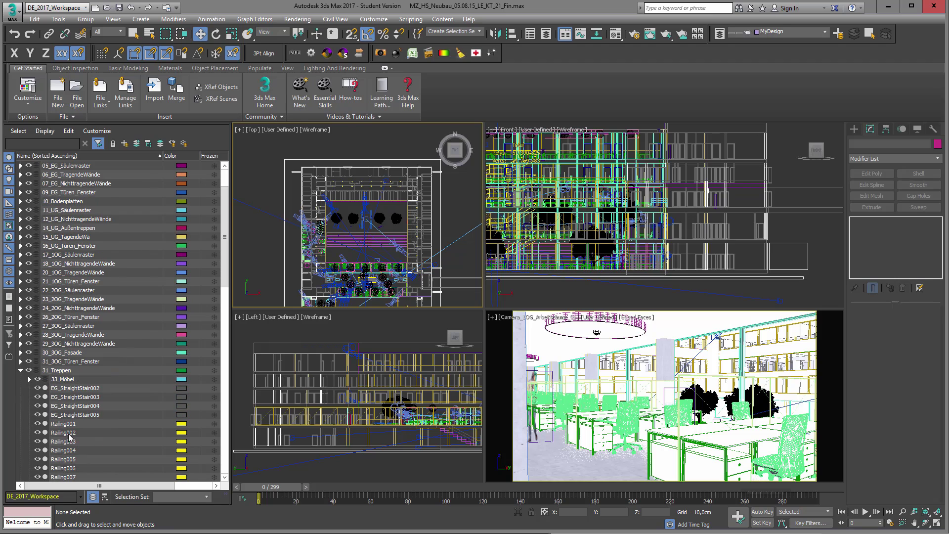
- Unnest the 33_Möbel layer from 31_Treppen and collapse the 31_Treppen layer
{"action": "left_click", "coordinate": [58, 381]}
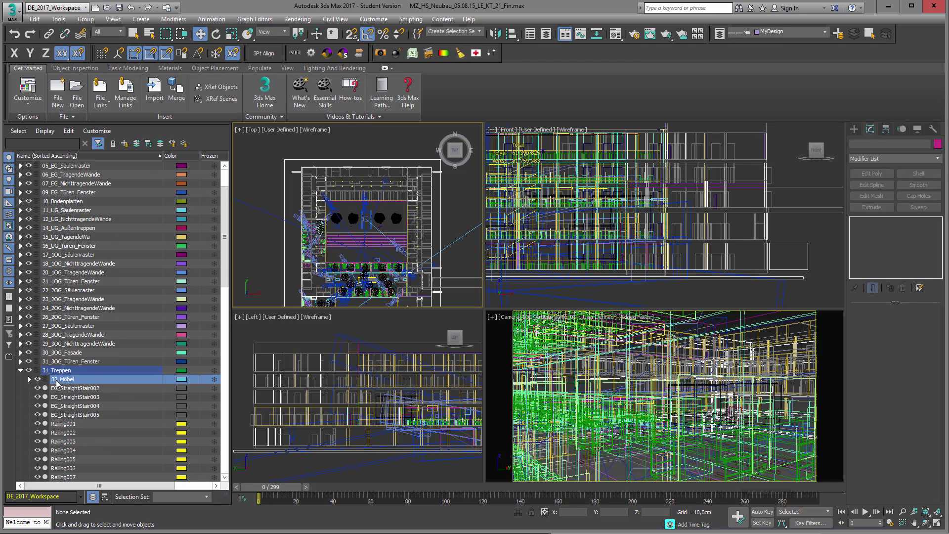
{"action": "right_click", "coordinate": [57, 382]}
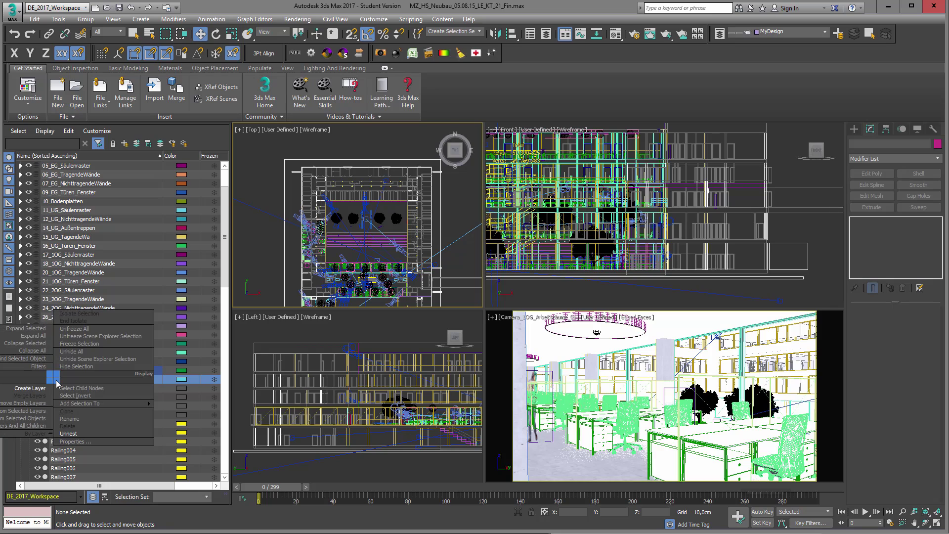
{"action": "mouse_move", "coordinate": [77, 404]}
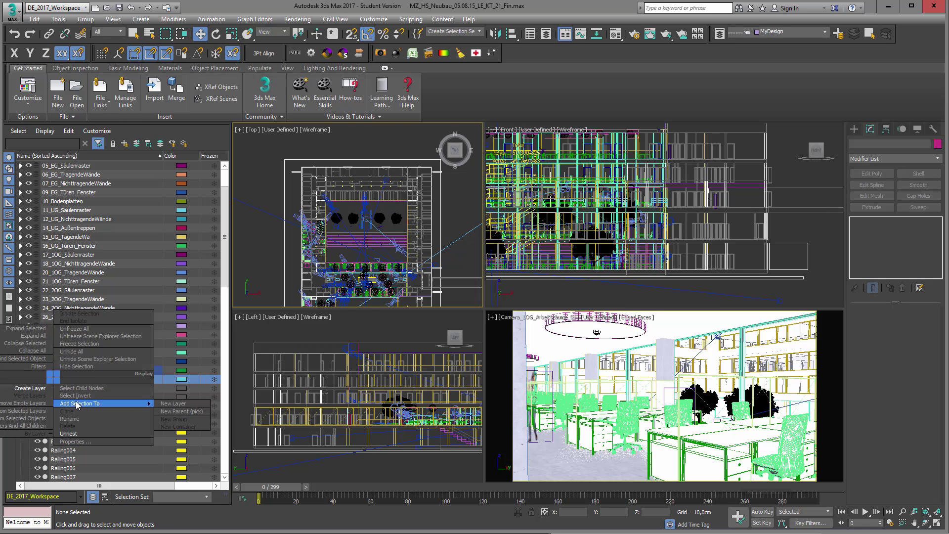
{"action": "left_click", "coordinate": [76, 434]}
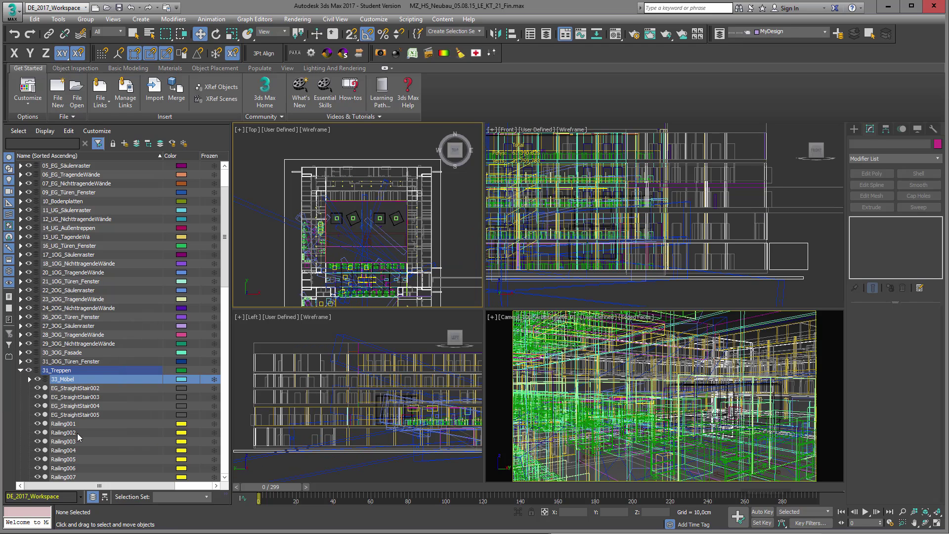
{"action": "left_click", "coordinate": [21, 370]}
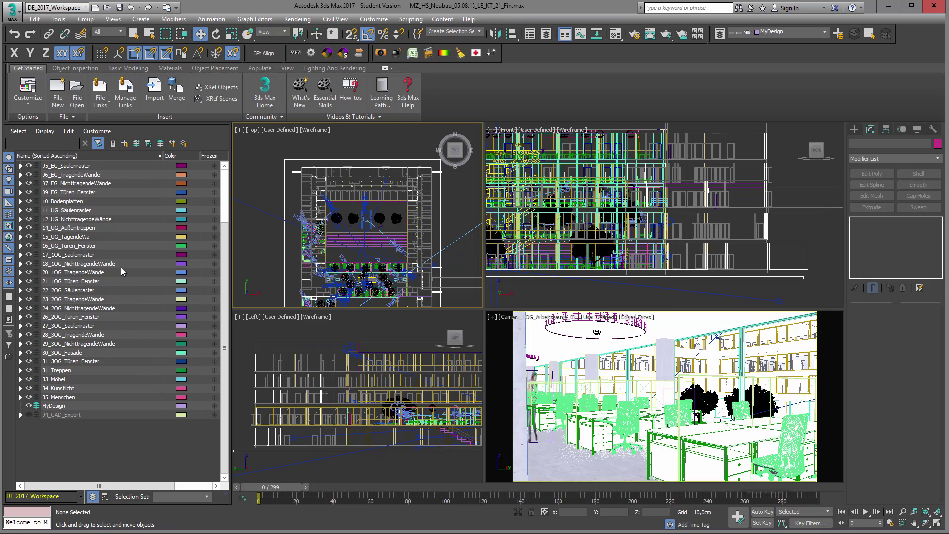
- Hide all layers from 05_EG_Säulenraster through 30_3OG_Fasade together, unhide them again and clear the selection
{"action": "left_click", "coordinate": [68, 352]}
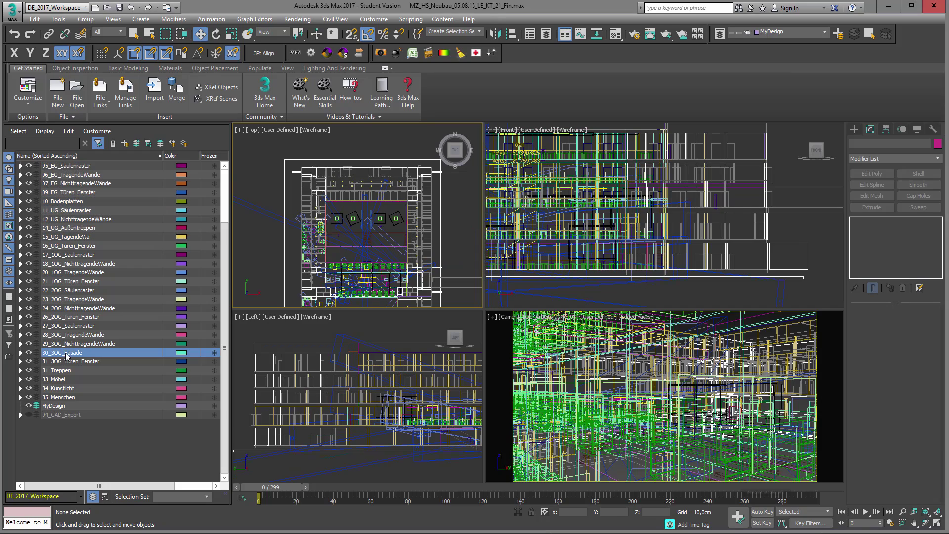
{"action": "left_click", "coordinate": [85, 167], "text": "shift"}
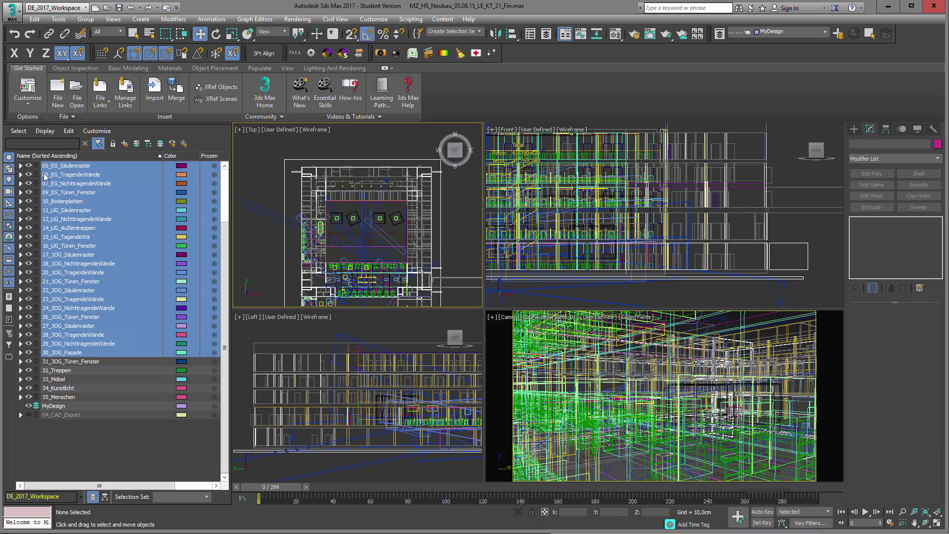
{"action": "left_click", "coordinate": [30, 166]}
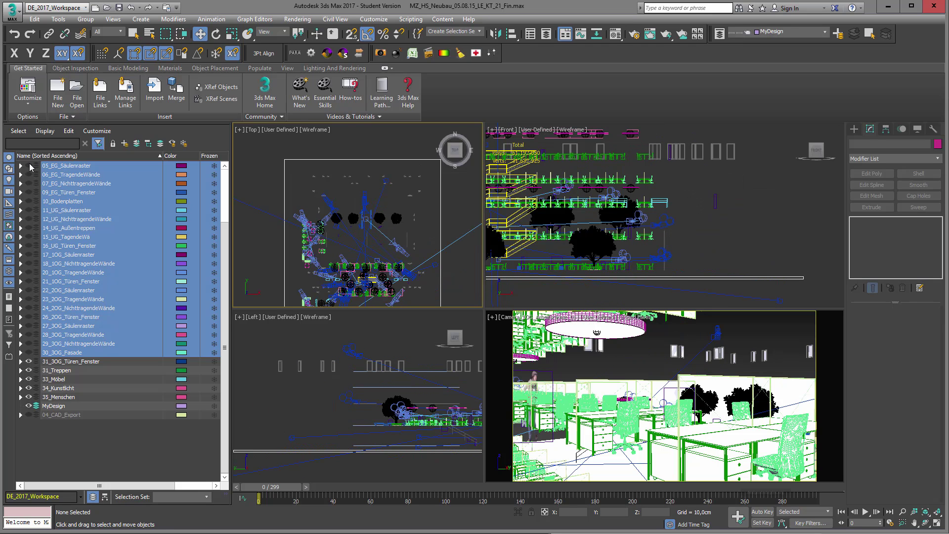
{"action": "left_click", "coordinate": [29, 166]}
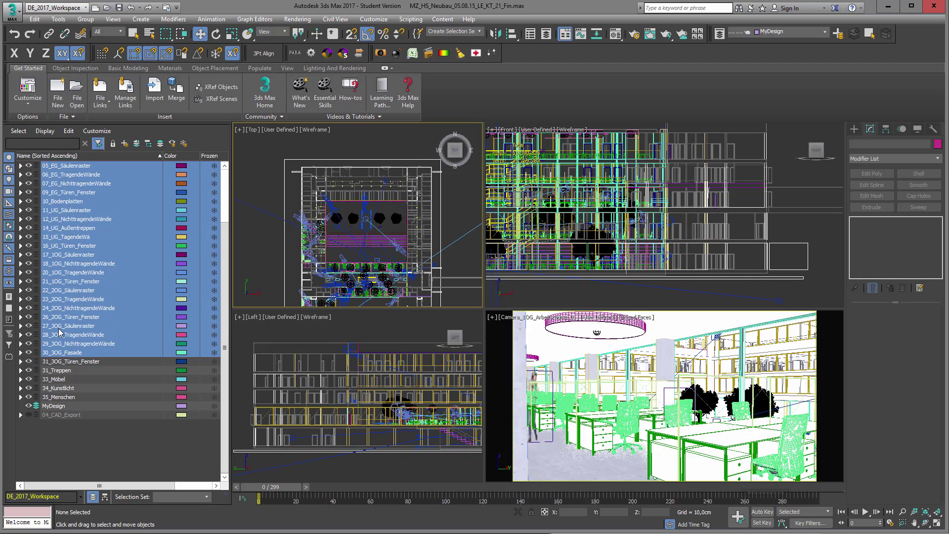
{"action": "left_click", "coordinate": [82, 434]}
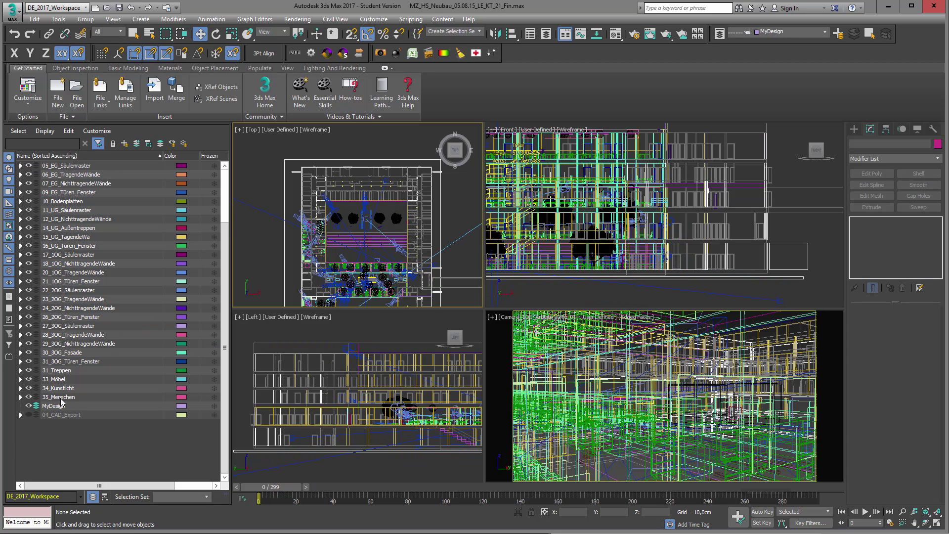
- Make 35_Menschen the active layer
{"action": "left_click", "coordinate": [35, 398]}
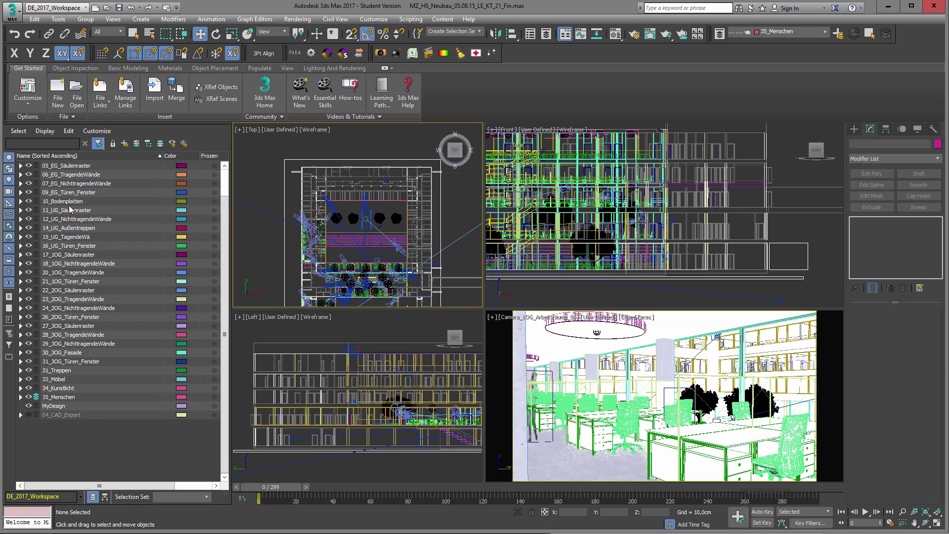
- Expand the 01_Kameras layer and examine the cameras it contains
{"action": "scroll", "coordinate": [71, 210], "scroll_direction": "up", "scroll_amount": 2}
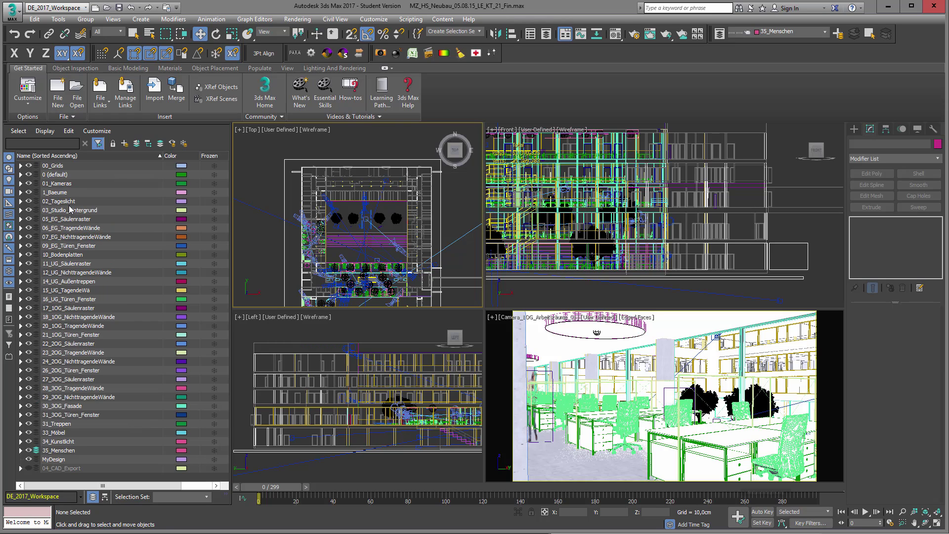
{"action": "left_click", "coordinate": [20, 183]}
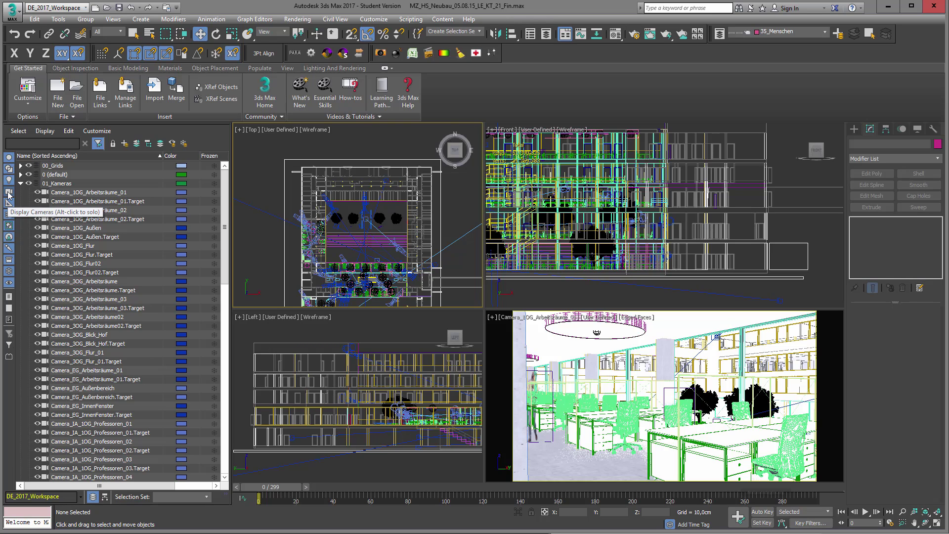
{"action": "left_click", "coordinate": [9, 194]}
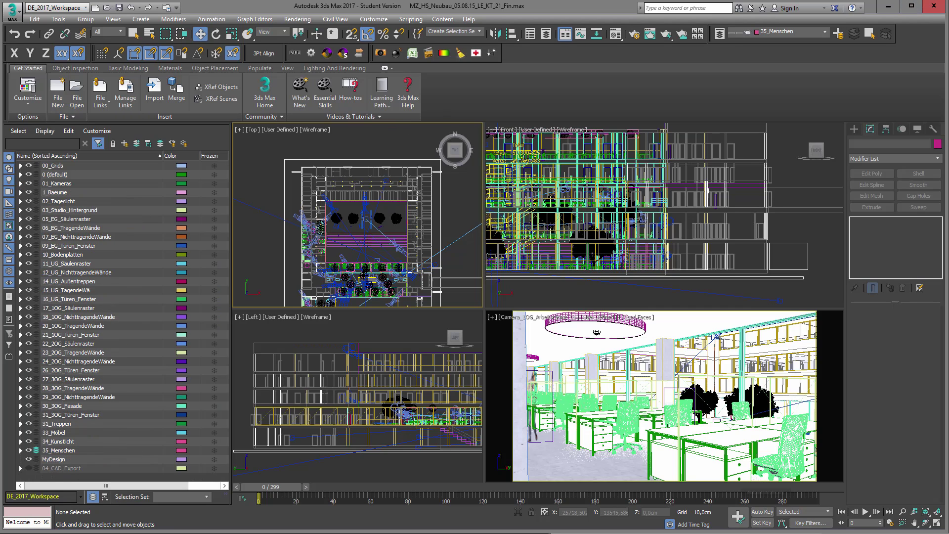
- Select the objects of the named selection set 1Obergeschoss_KT and try to isolate them
{"action": "key", "text": "ctrl+shift+z"}
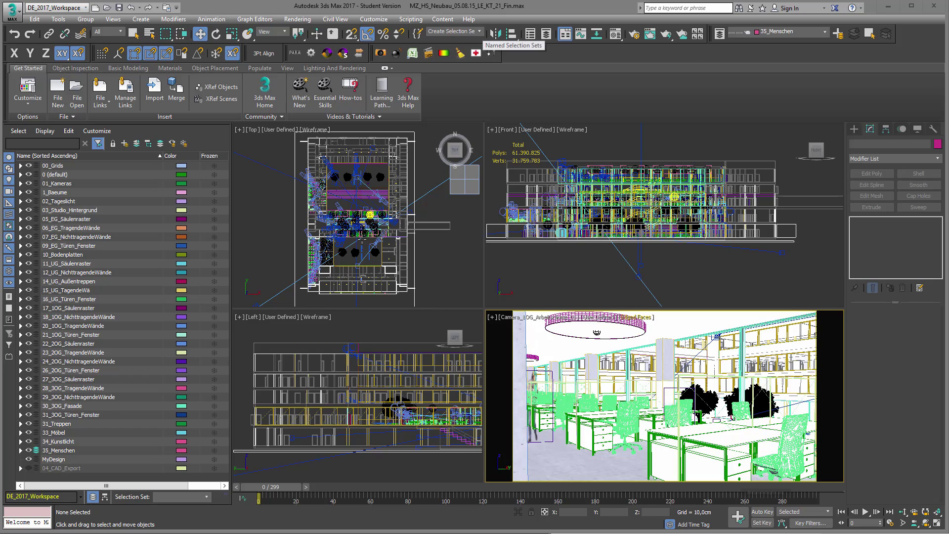
{"action": "left_click", "coordinate": [481, 32]}
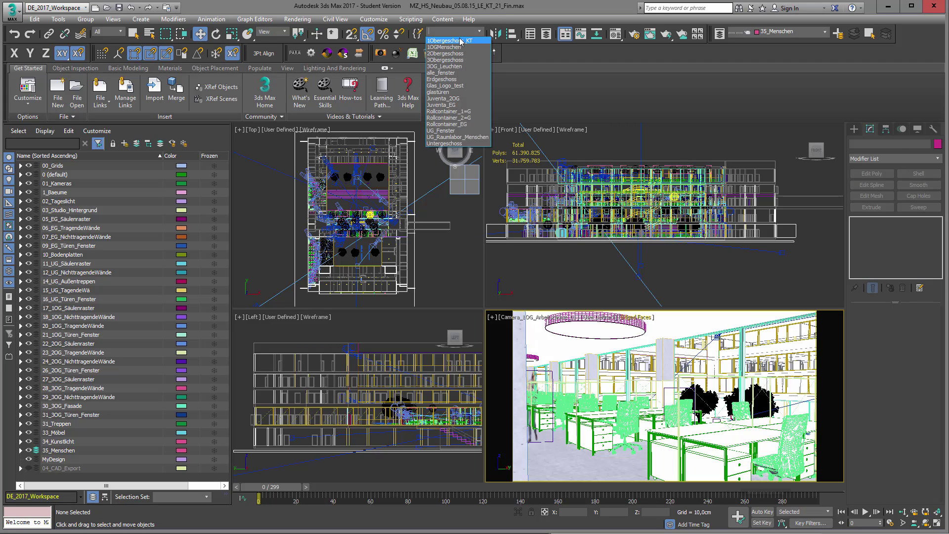
{"action": "left_click", "coordinate": [460, 41]}
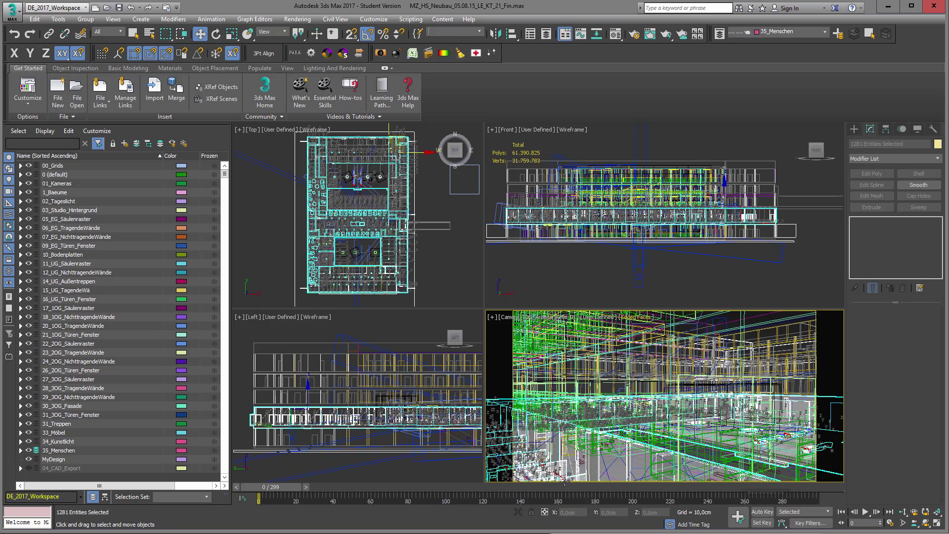
{"action": "left_click", "coordinate": [518, 512]}
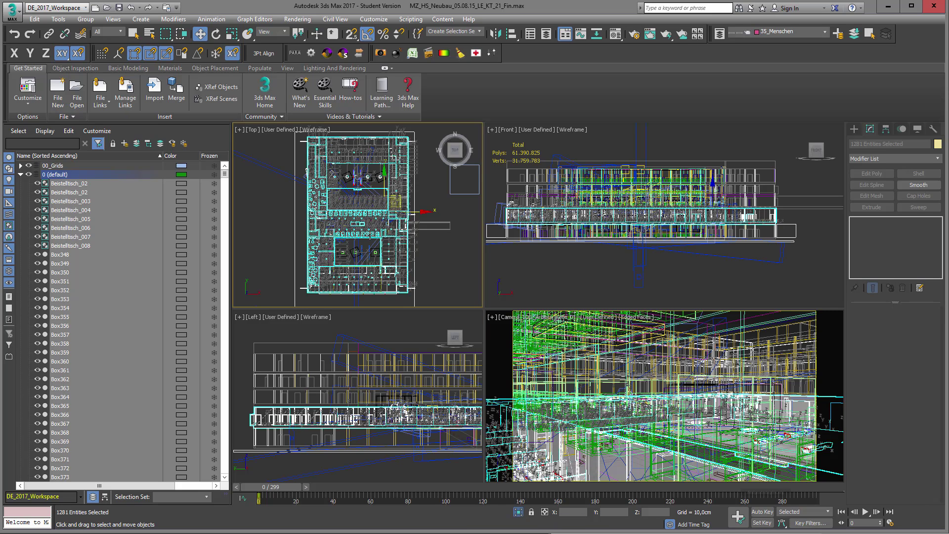
- Clear the selection, then select one four-desk cluster with all its chairs in the Top view
{"action": "scroll", "coordinate": [375, 233], "scroll_direction": "up", "scroll_amount": 3}
{"action": "middle_click_drag", "start_coordinate": [371, 235], "coordinate": [350, 207]}
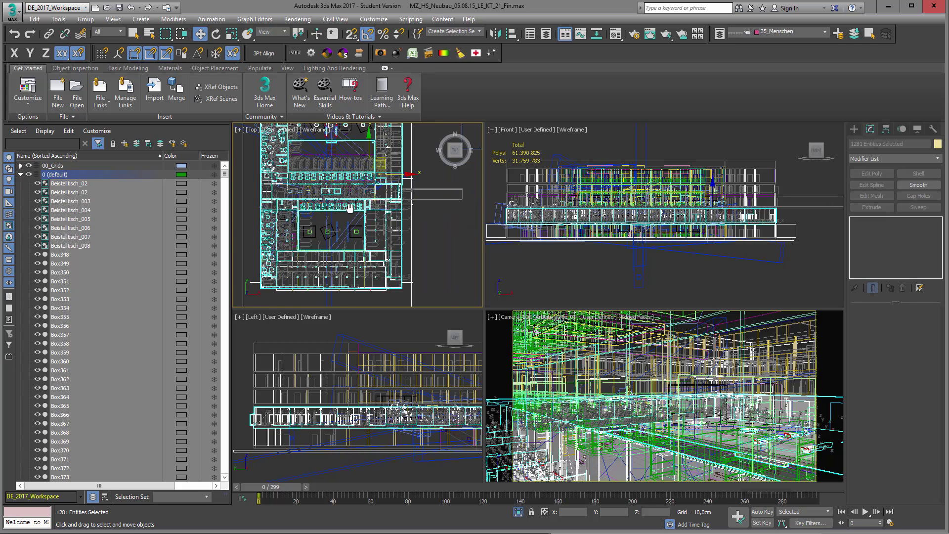
{"action": "scroll", "coordinate": [350, 207], "scroll_direction": "up", "scroll_amount": 2}
{"action": "scroll", "coordinate": [341, 202], "scroll_direction": "up", "scroll_amount": 2}
{"action": "key", "text": "q"}
{"action": "left_click", "coordinate": [341, 202]}
{"action": "middle_click_drag", "start_coordinate": [337, 258], "coordinate": [334, 189]}
{"action": "scroll", "coordinate": [334, 189], "scroll_direction": "up", "scroll_amount": 2}
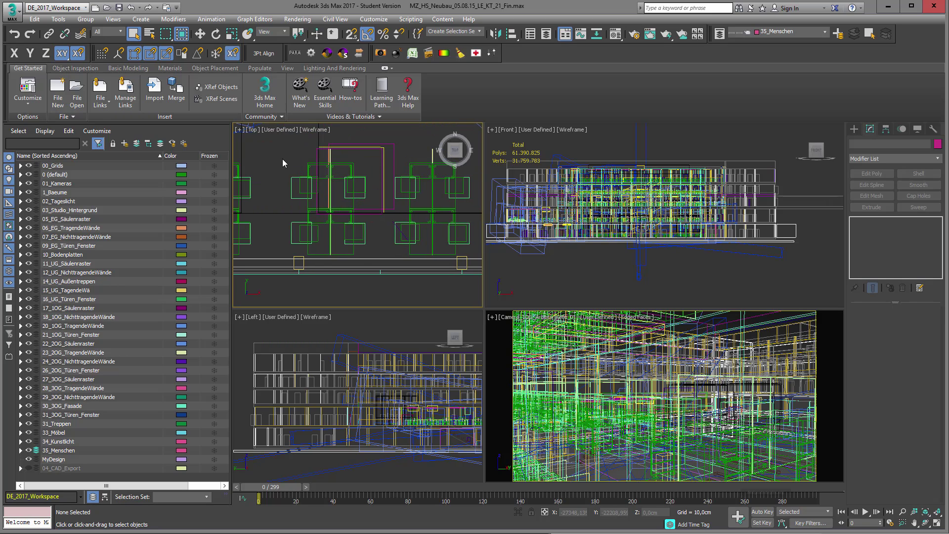
{"action": "left_click_drag", "start_coordinate": [361, 255], "coordinate": [282, 150]}
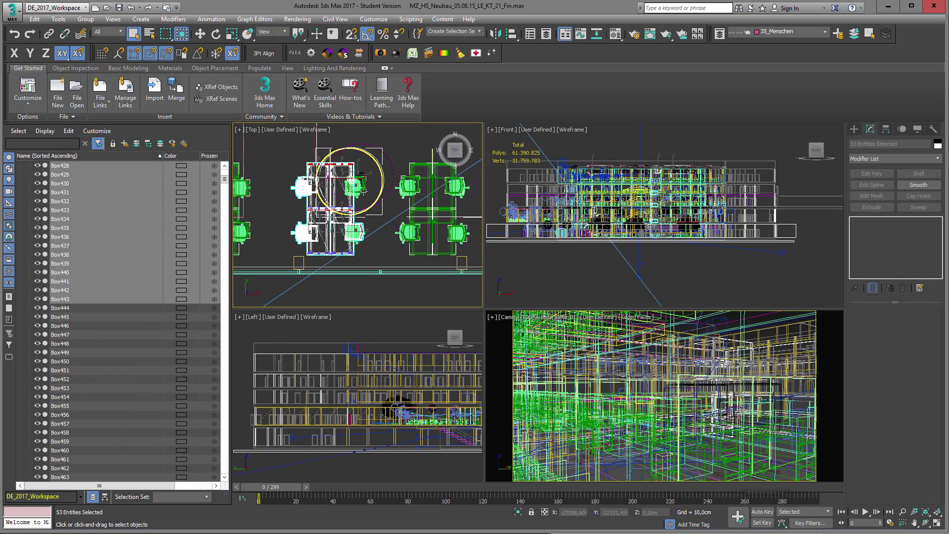
{"action": "left_click", "coordinate": [363, 190], "text": "ctrl"}
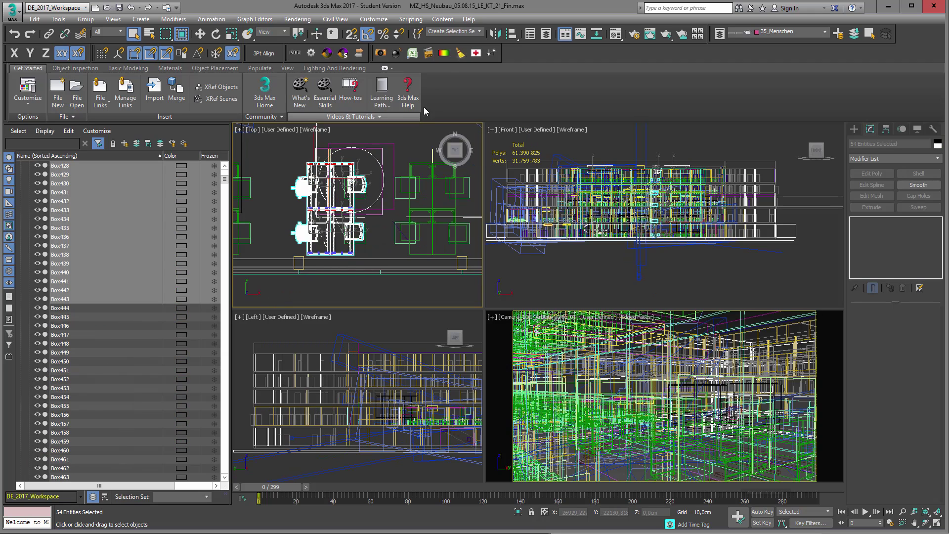
- Save the selected desks and chairs as a named selection set called furniture
{"action": "left_click", "coordinate": [449, 33]}
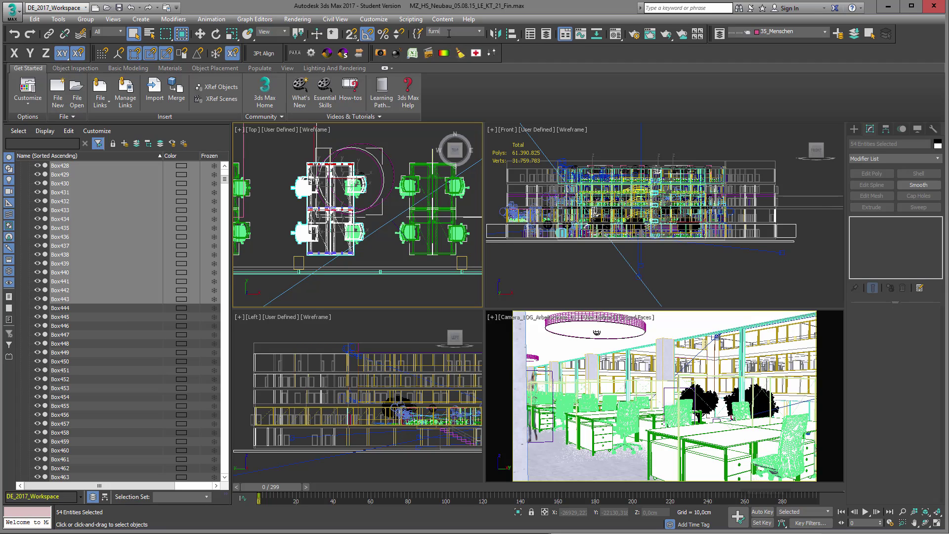
{"action": "type", "text": "furniture"}
{"action": "key", "text": "Return"}
- Deselect everything and reselect the desk cluster by recalling the furniture selection set
{"action": "left_click", "coordinate": [405, 137]}
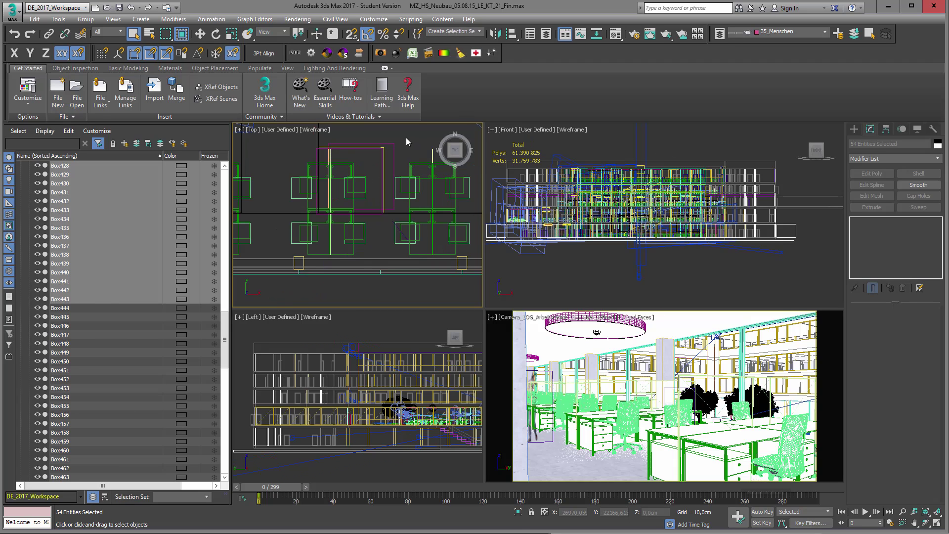
{"action": "left_click", "coordinate": [479, 31]}
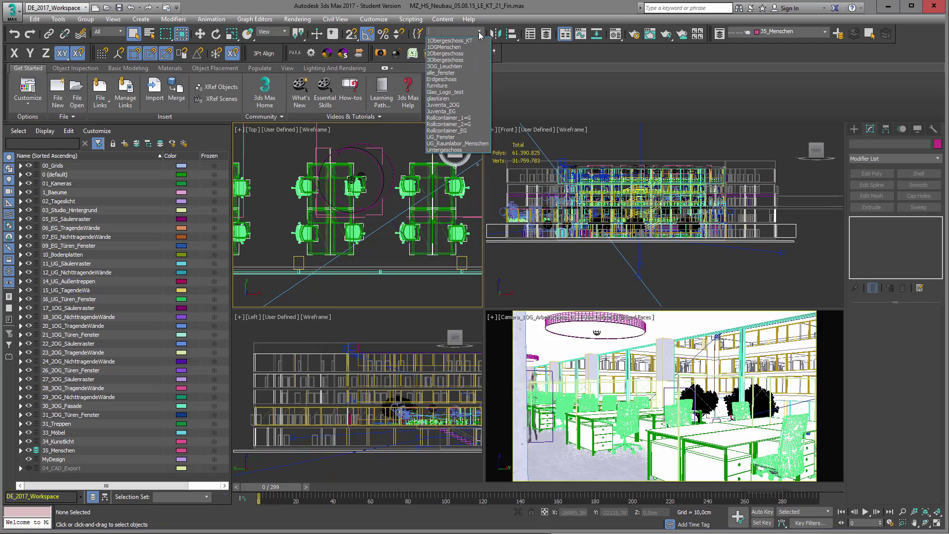
{"action": "left_click", "coordinate": [464, 86]}
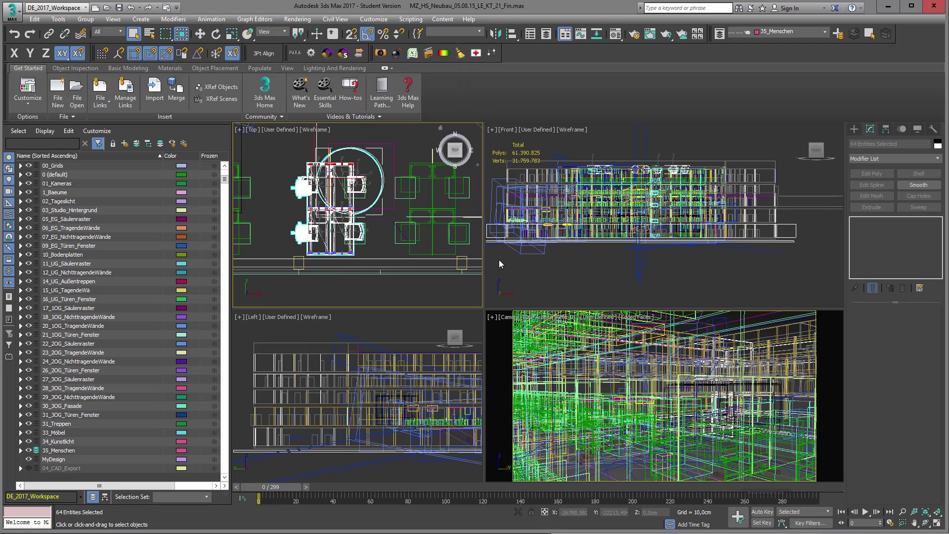
- Remove 2OG_Leuchte004, 2OG_Leuchte013 and 2OG_Leuchte015 from the furniture set in the Named Selection Sets editor
{"action": "left_click", "coordinate": [419, 33]}
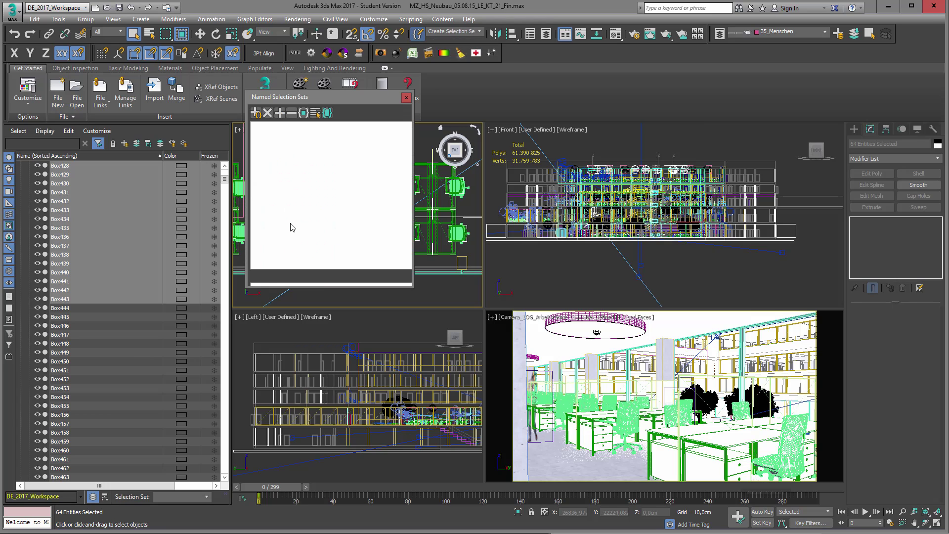
{"action": "left_click", "coordinate": [277, 172]}
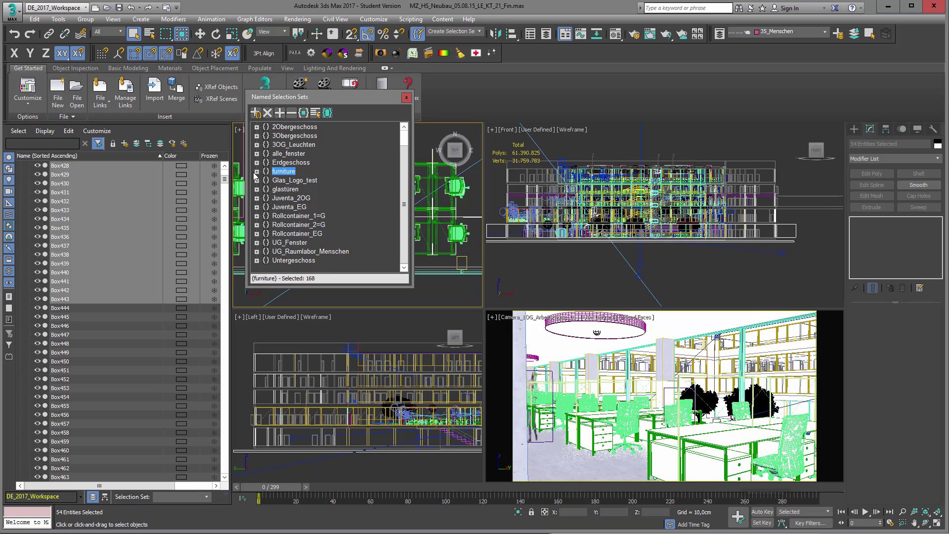
{"action": "left_click", "coordinate": [257, 172]}
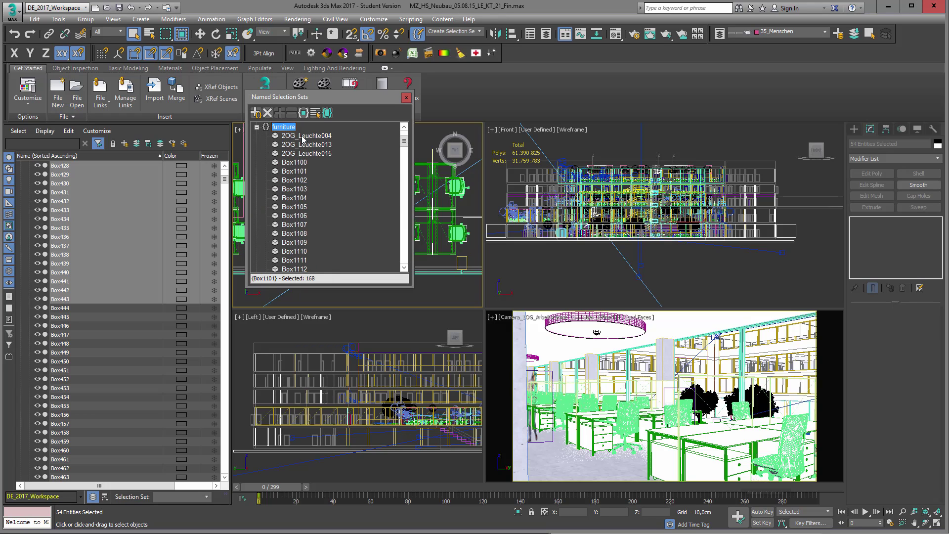
{"action": "left_click", "coordinate": [303, 138]}
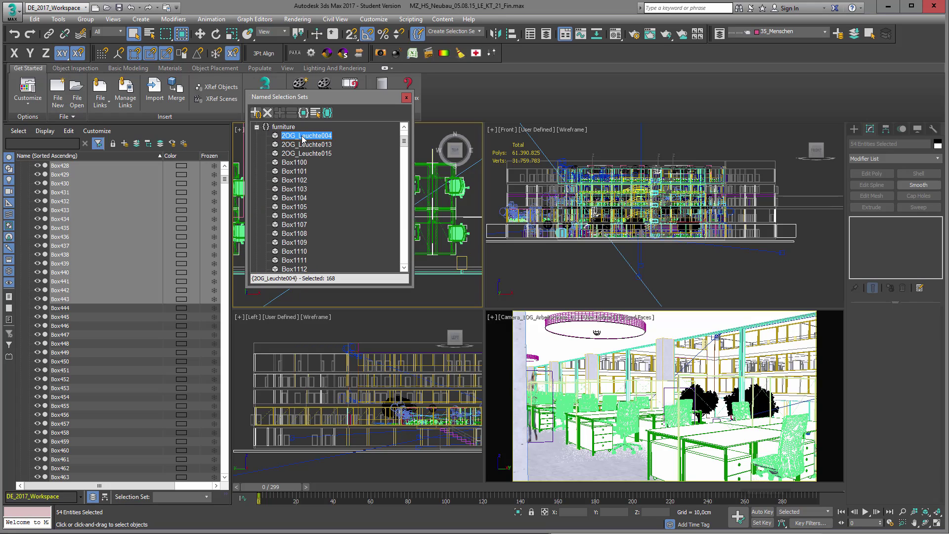
{"action": "left_click", "coordinate": [268, 113]}
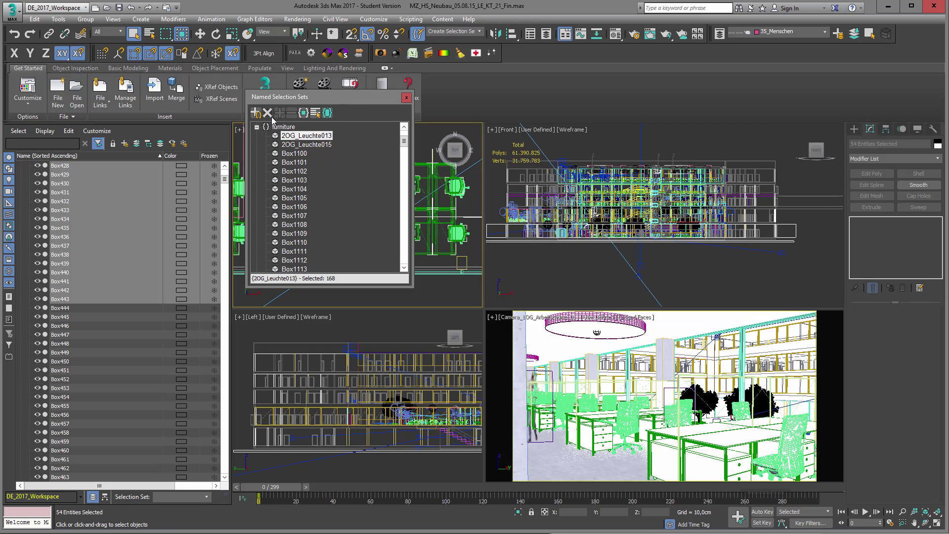
{"action": "left_click", "coordinate": [267, 113]}
{"action": "left_click", "coordinate": [268, 113]}
{"action": "left_click", "coordinate": [256, 128]}
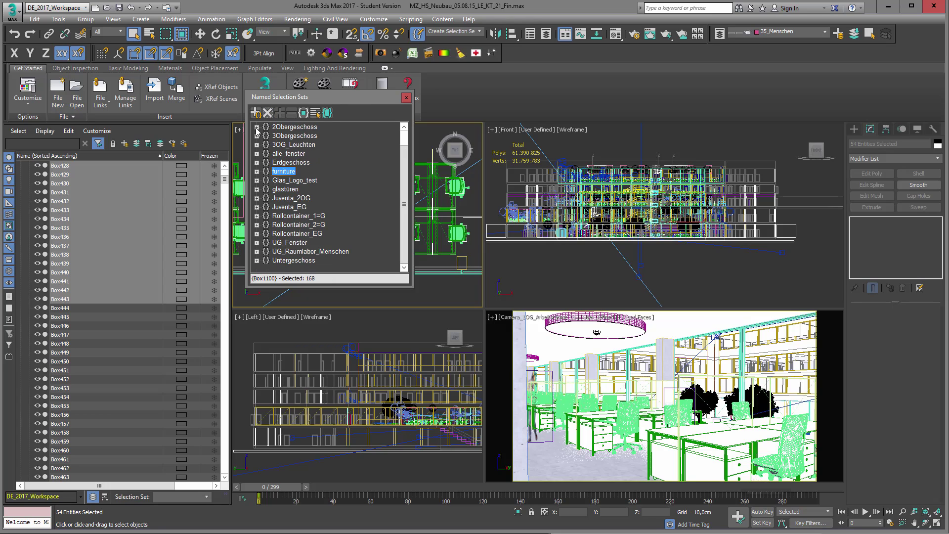
- Delete the furniture set from the named selection sets
{"action": "right_click", "coordinate": [285, 176]}
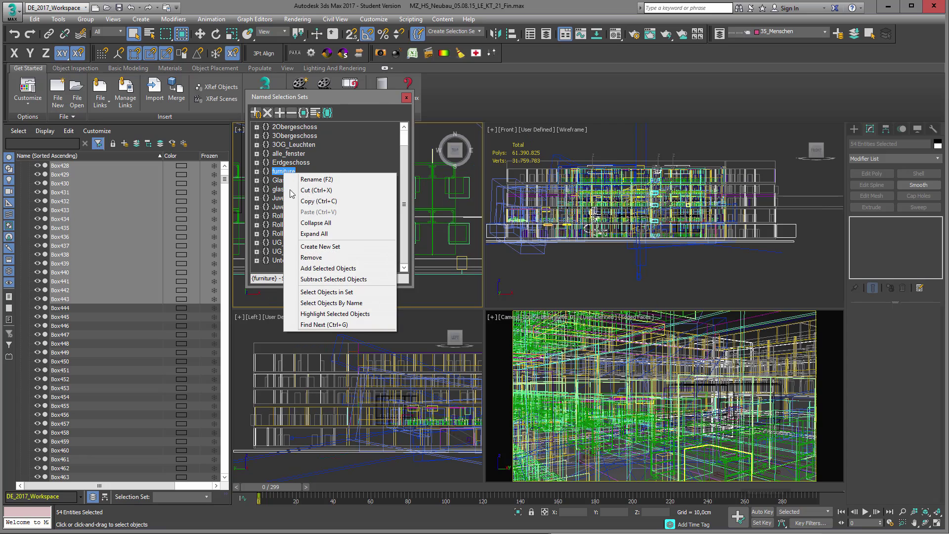
{"action": "left_click", "coordinate": [324, 258]}
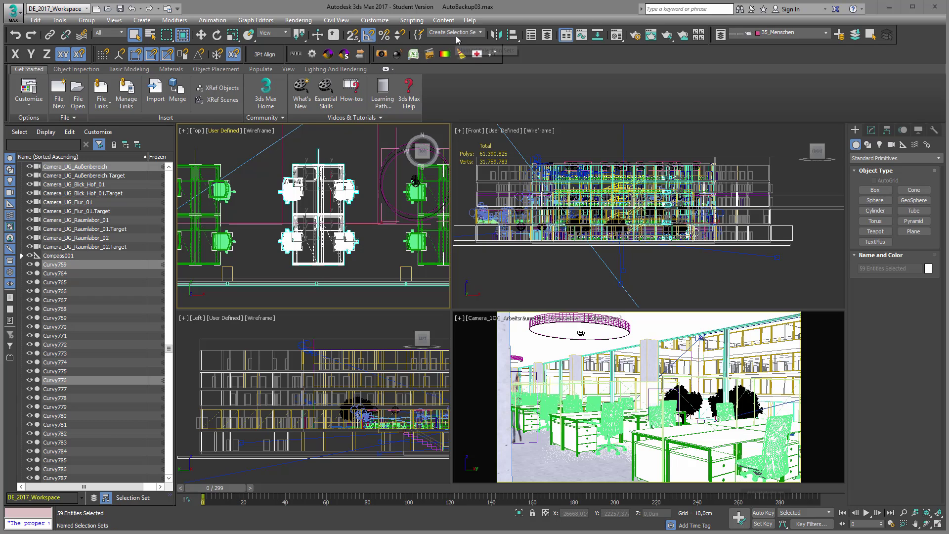
- Group the selected desks and chairs under the name Furniture
{"action": "left_click", "coordinate": [87, 20]}
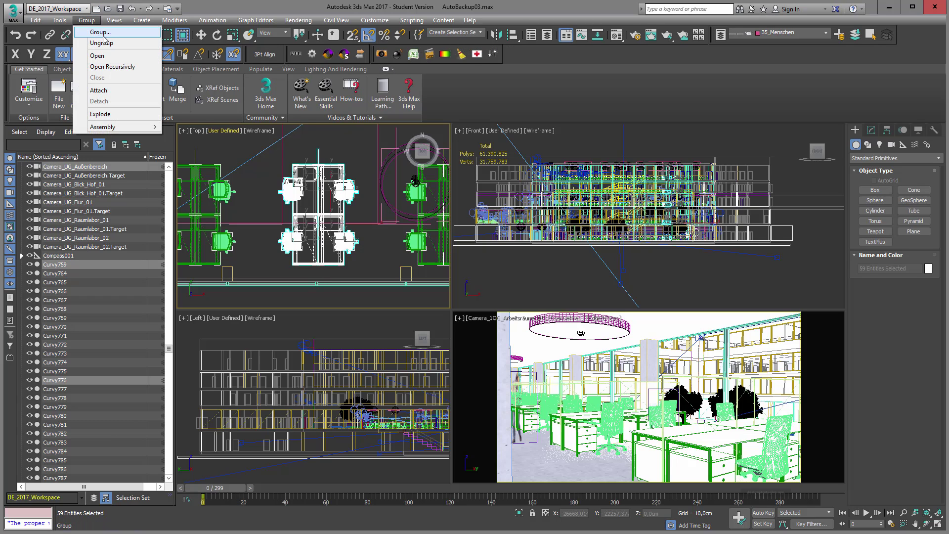
{"action": "left_click", "coordinate": [102, 32]}
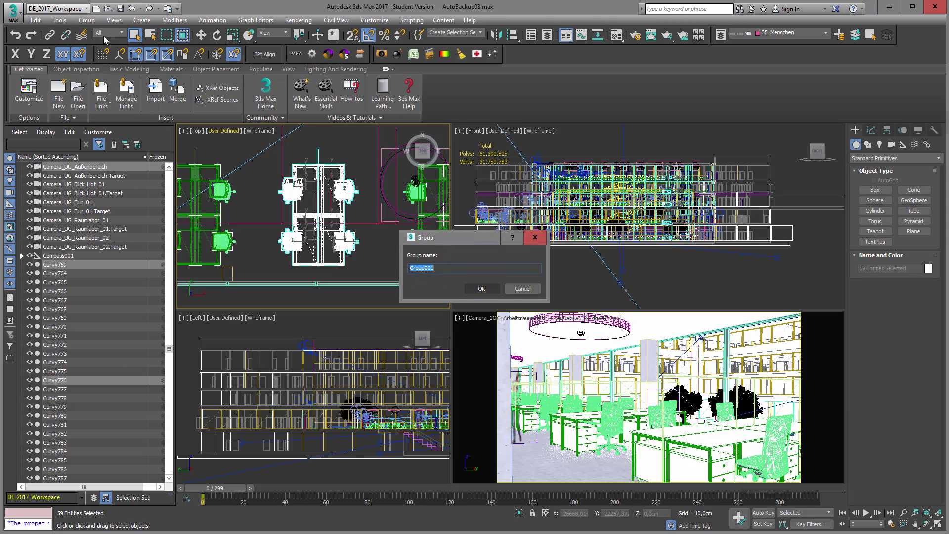
{"action": "type", "text": "Furniture"}
{"action": "key", "text": "Return"}
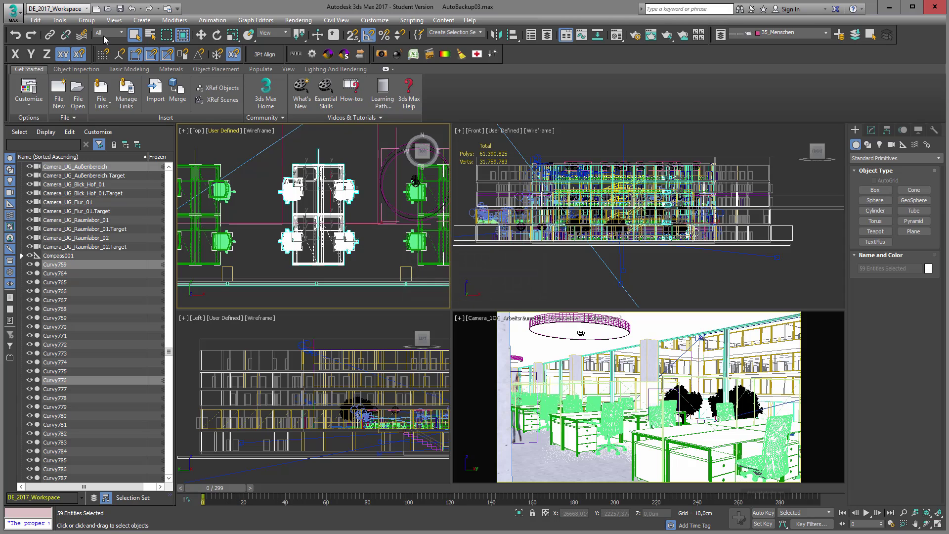
- Start a new empty scene and open AutoBackup04 for merging objects from it
{"action": "key", "text": "ctrl+n"}
{"action": "left_click", "coordinate": [19, 20]}
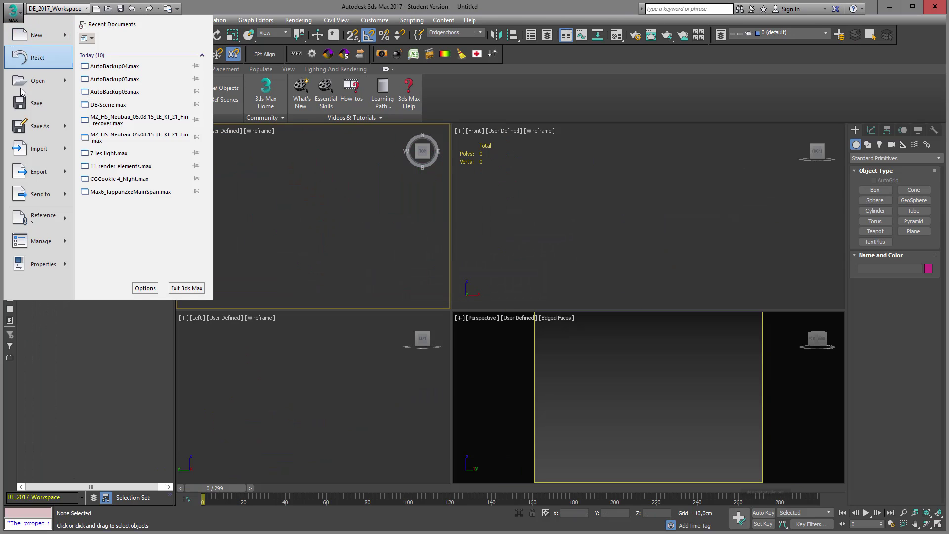
{"action": "mouse_move", "coordinate": [40, 148]}
{"action": "left_click", "coordinate": [109, 93]}
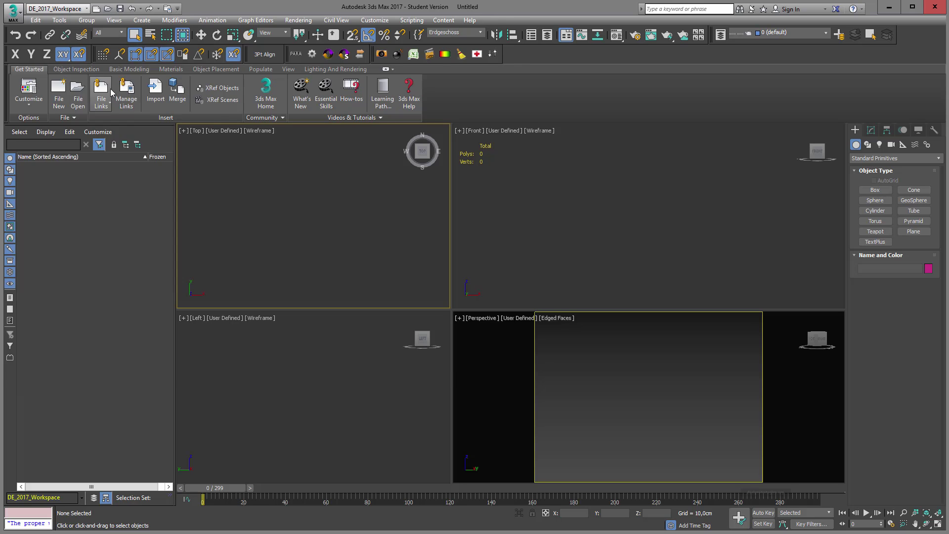
{"action": "left_click", "coordinate": [108, 92]}
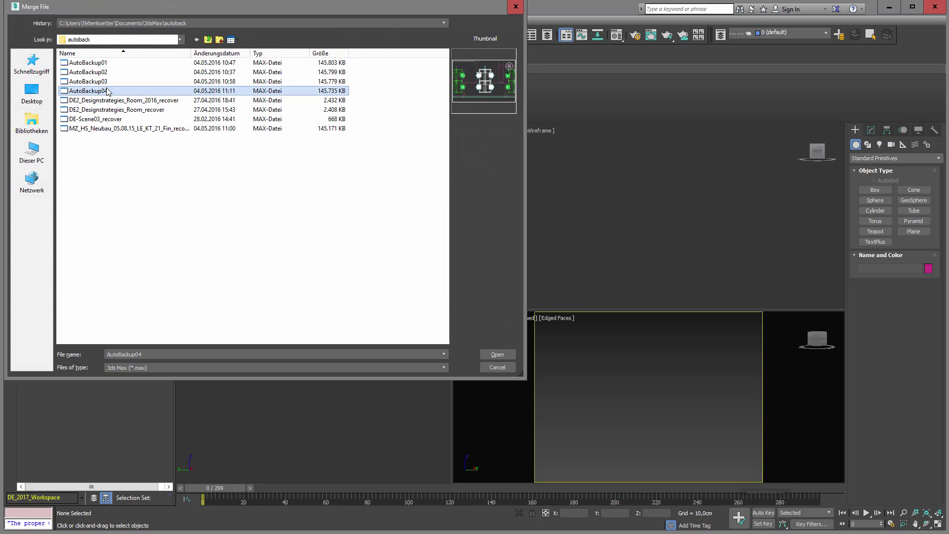
{"action": "left_click", "coordinate": [498, 355]}
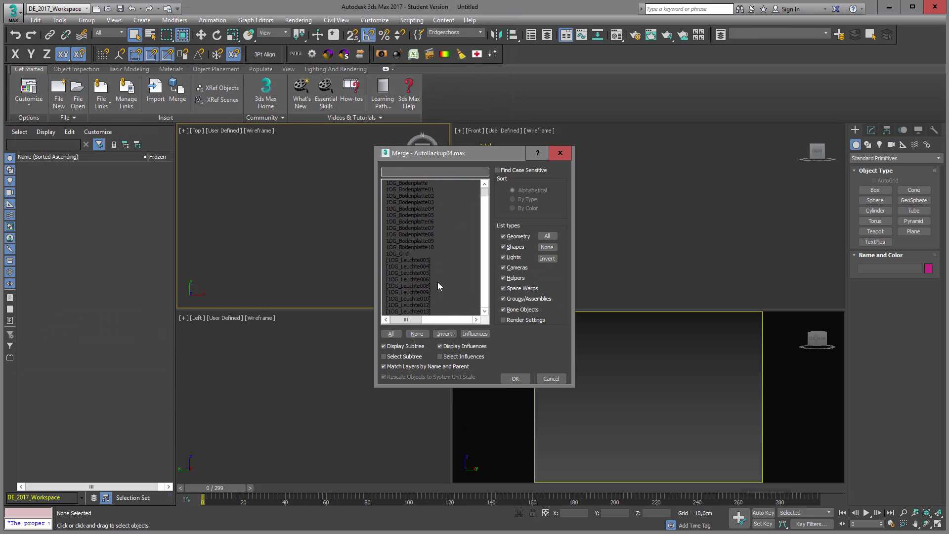
- Filter the merge object list to show only groups/assemblies and render settings
{"action": "scroll", "coordinate": [423, 218], "scroll_direction": "down", "scroll_amount": 10}
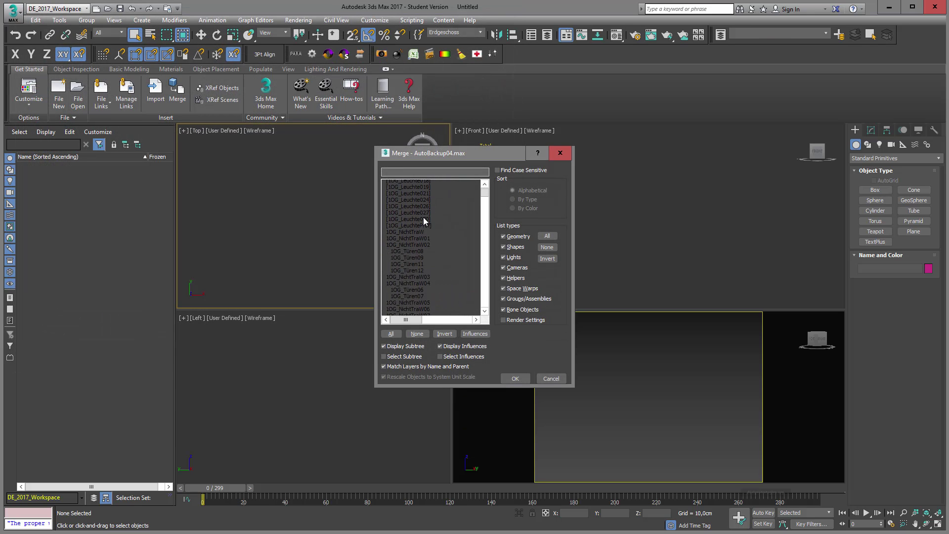
{"action": "scroll", "coordinate": [423, 217], "scroll_direction": "down", "scroll_amount": 5}
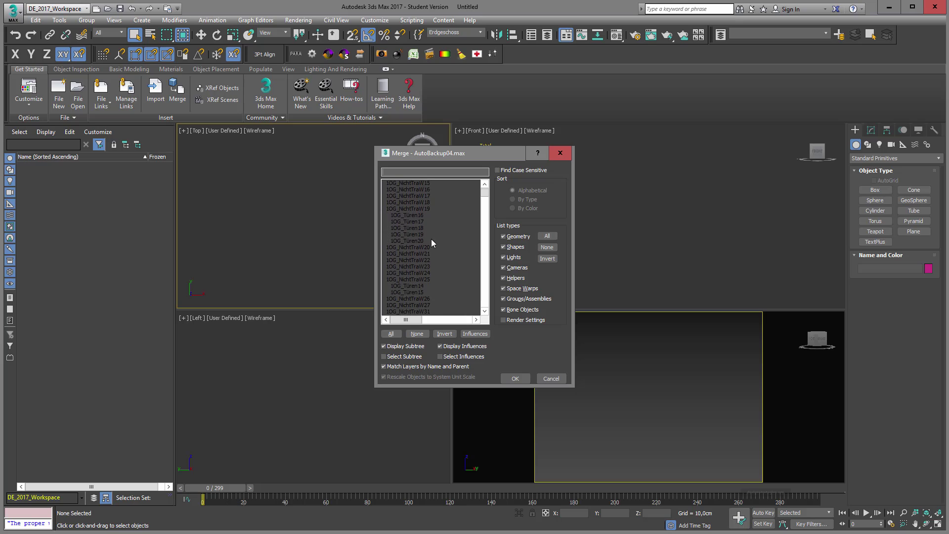
{"action": "left_click", "coordinate": [505, 300]}
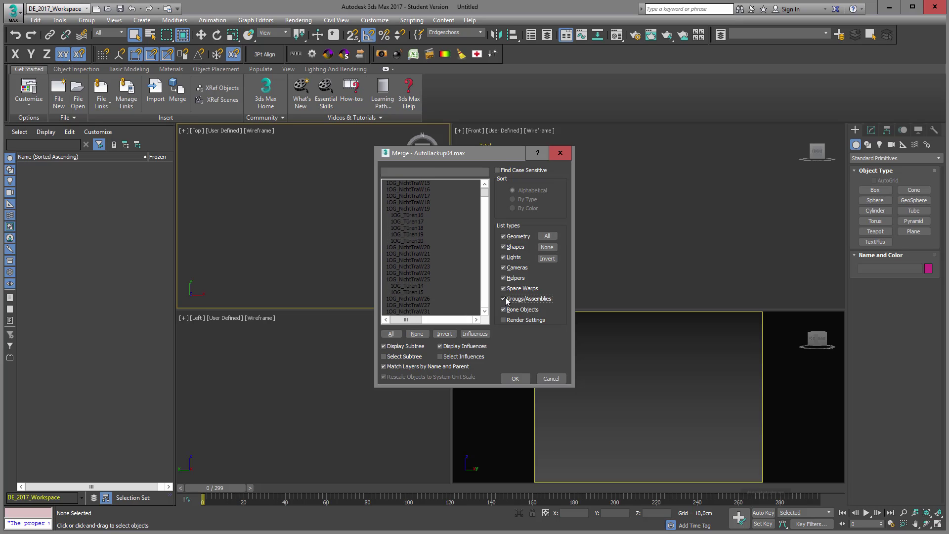
{"action": "left_click", "coordinate": [547, 258]}
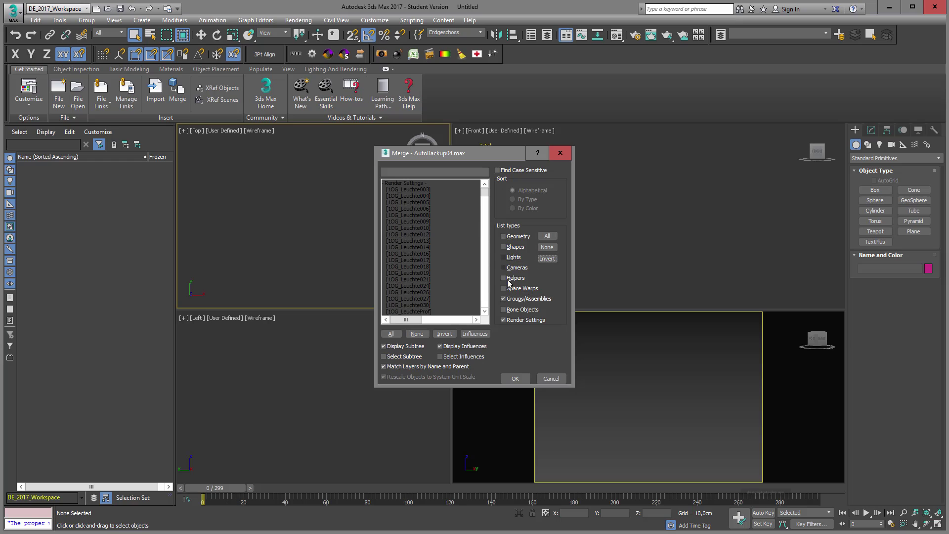
{"action": "scroll", "coordinate": [445, 233], "scroll_direction": "down", "scroll_amount": 10}
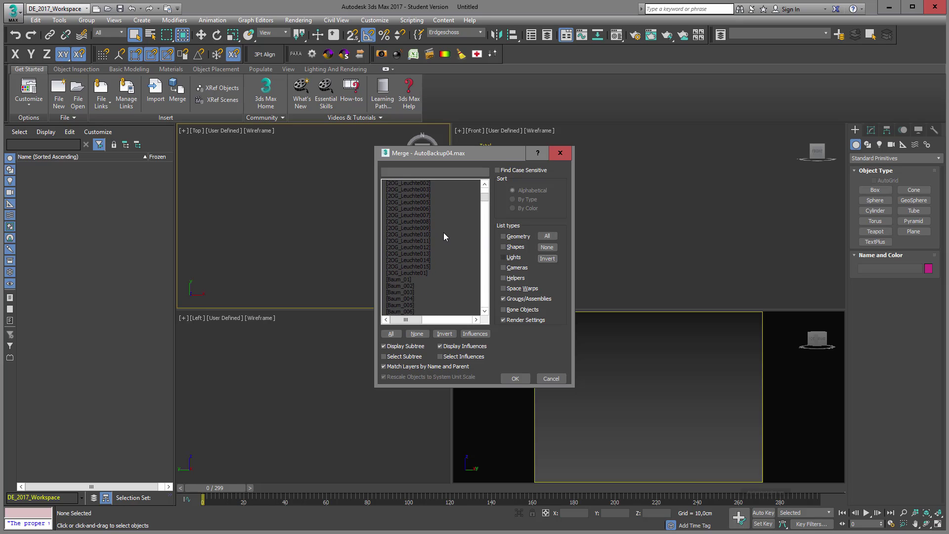
- Merge only the Furniture group from AutoBackup04 into the new scene
{"action": "scroll", "coordinate": [444, 235], "scroll_direction": "down", "scroll_amount": 15}
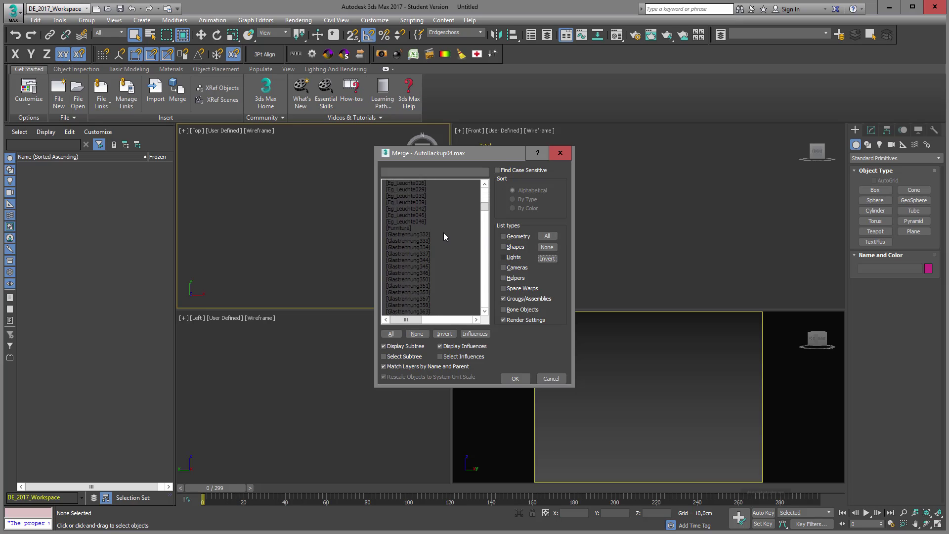
{"action": "left_click", "coordinate": [403, 228]}
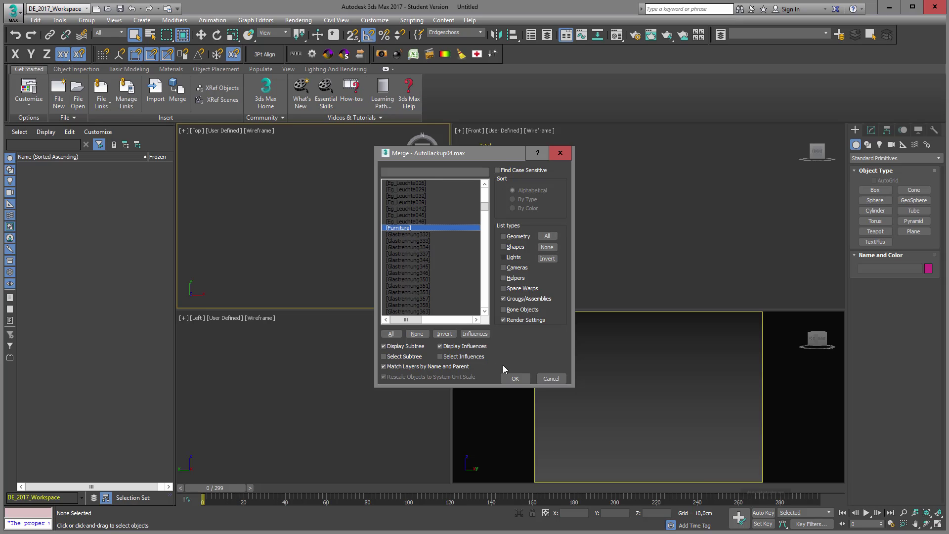
{"action": "left_click", "coordinate": [520, 379]}
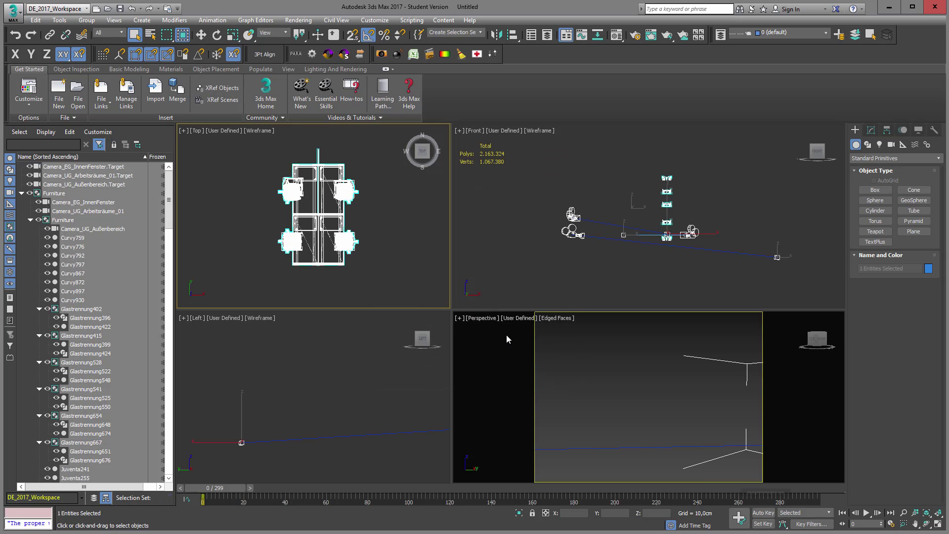
- Ungroup the merged Furniture group and its nested Furniture group, then clear the selection
{"action": "left_click", "coordinate": [87, 20]}
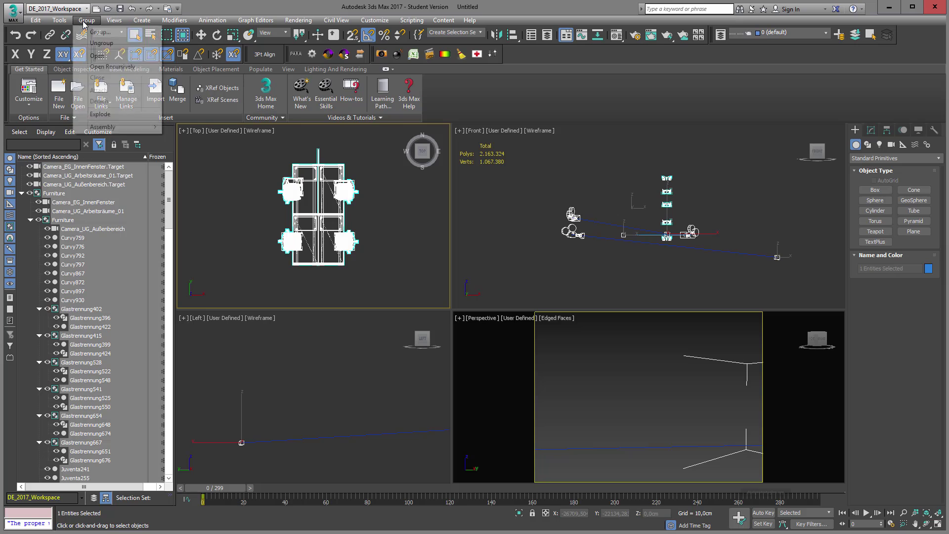
{"action": "left_click", "coordinate": [101, 44]}
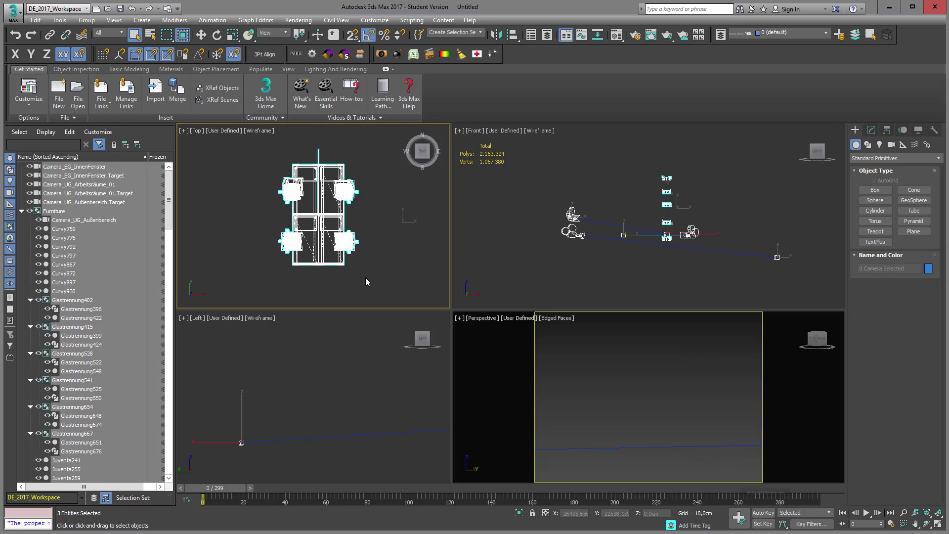
{"action": "key", "text": "ctrl+z"}
{"action": "left_click", "coordinate": [86, 19]}
{"action": "left_click", "coordinate": [102, 44]}
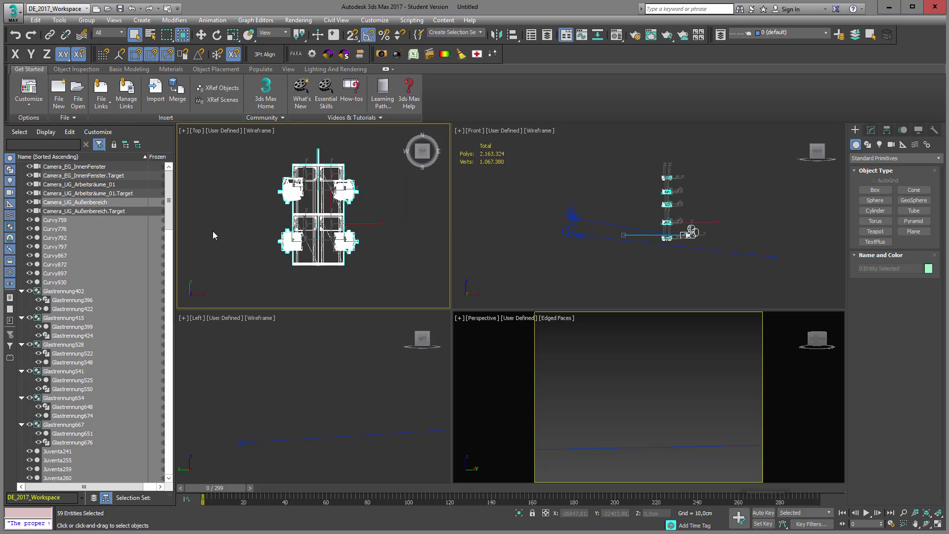
{"action": "left_click", "coordinate": [230, 247]}
{"action": "left_click", "coordinate": [286, 241]}
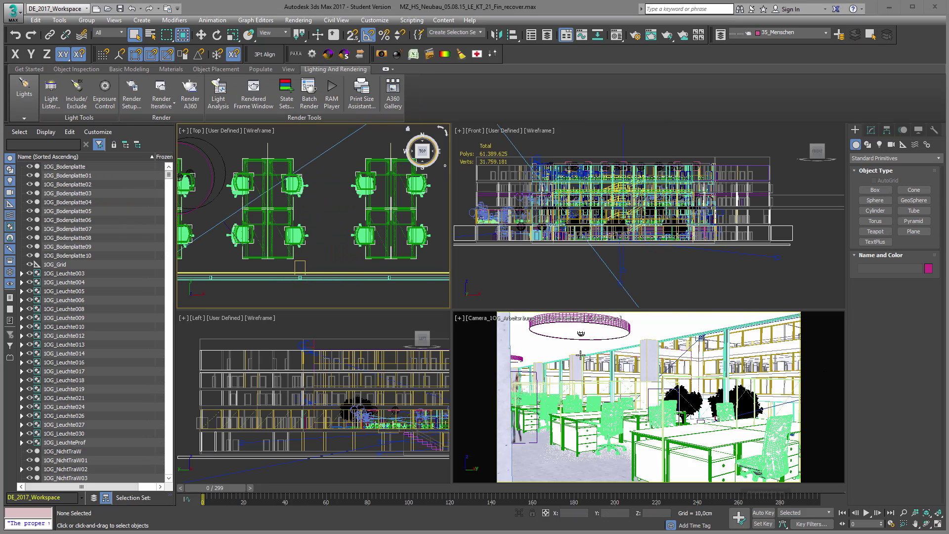
- Open the Light Lister in the building scene and examine which instances the first photometric light entry contains
{"action": "left_click", "coordinate": [51, 96]}
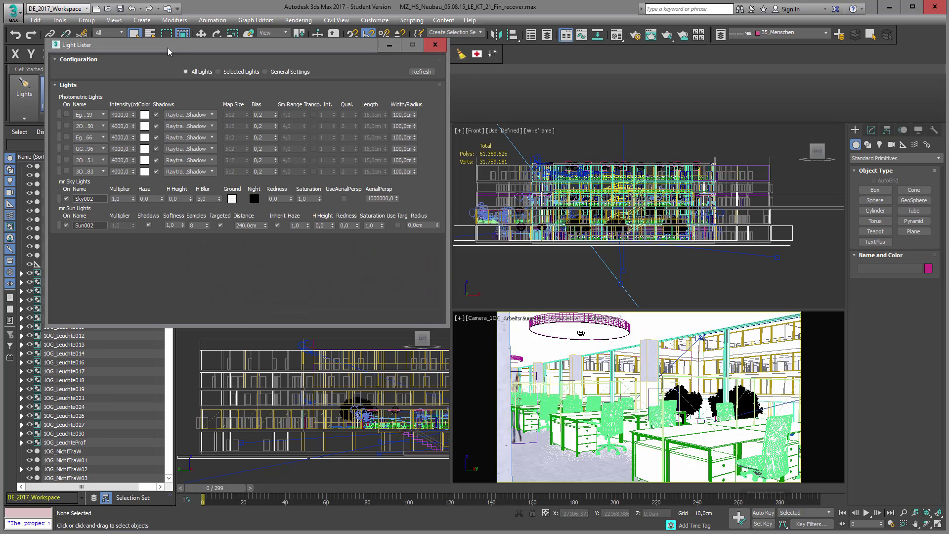
{"action": "left_click_drag", "start_coordinate": [167, 47], "coordinate": [269, 63]}
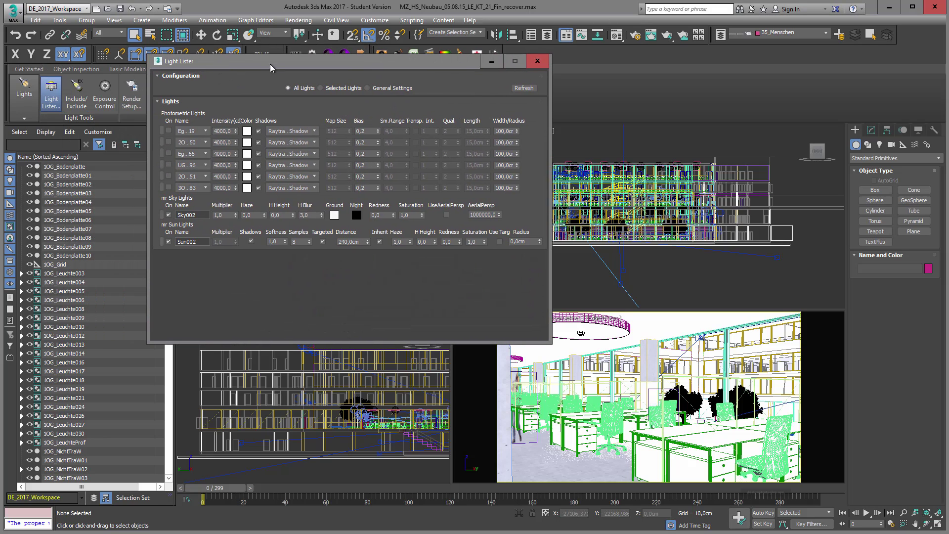
{"action": "left_click", "coordinate": [205, 132]}
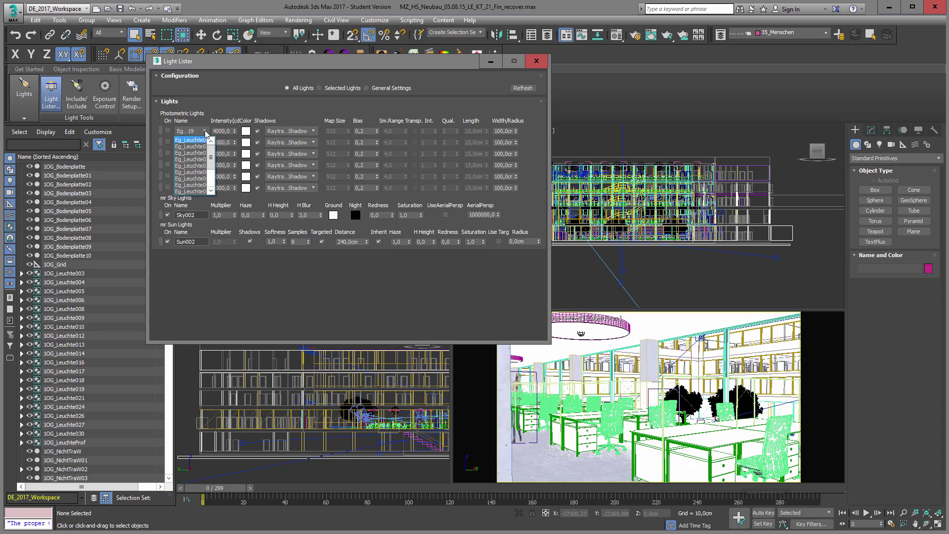
{"action": "scroll", "coordinate": [212, 158], "scroll_direction": "down", "scroll_amount": 5}
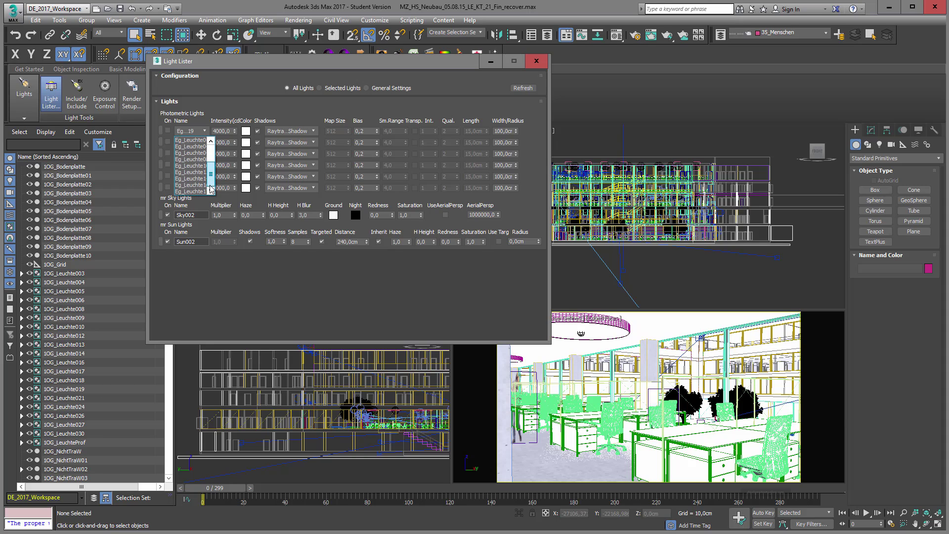
{"action": "scroll", "coordinate": [215, 152], "scroll_direction": "up", "scroll_amount": 5}
{"action": "left_click", "coordinate": [218, 98]}
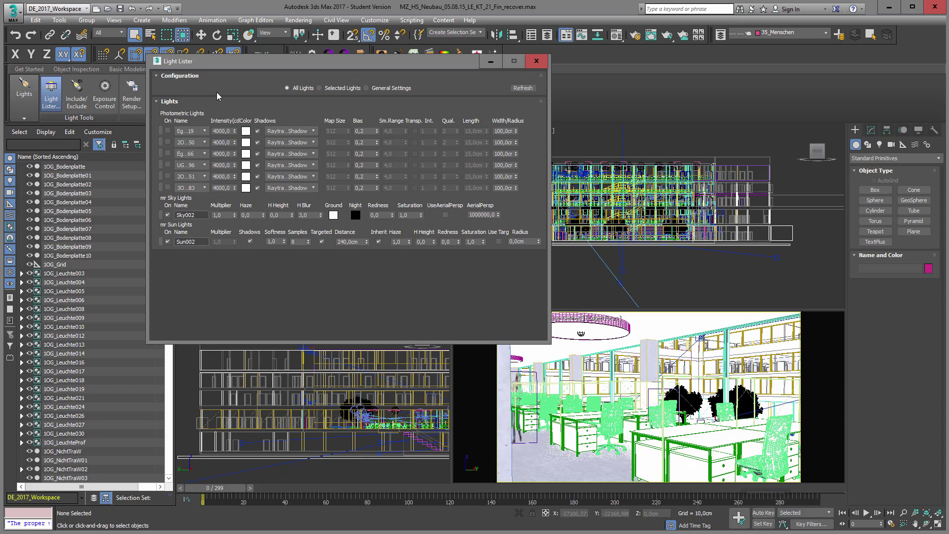
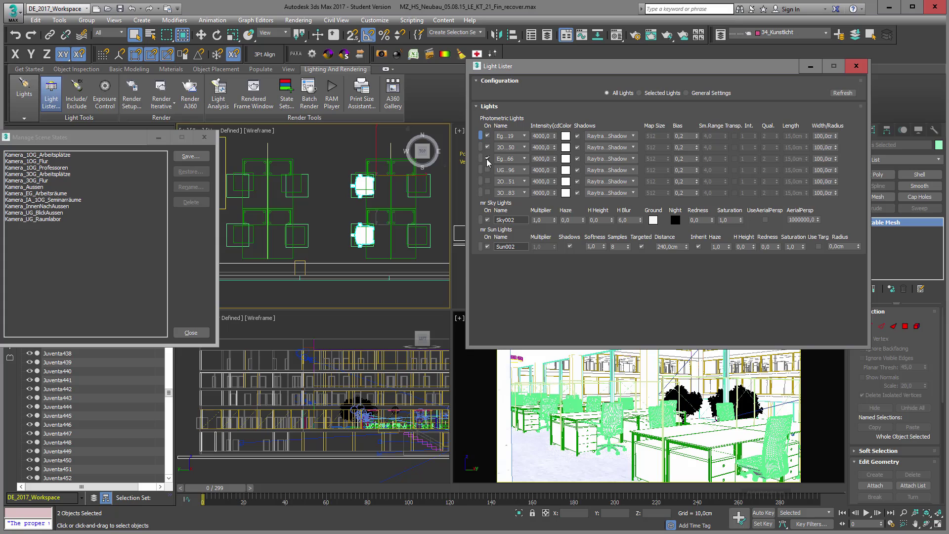
- Turn on the Eg..66 photometric lights and isolate the two selected chairs
{"action": "left_click", "coordinate": [487, 159]}
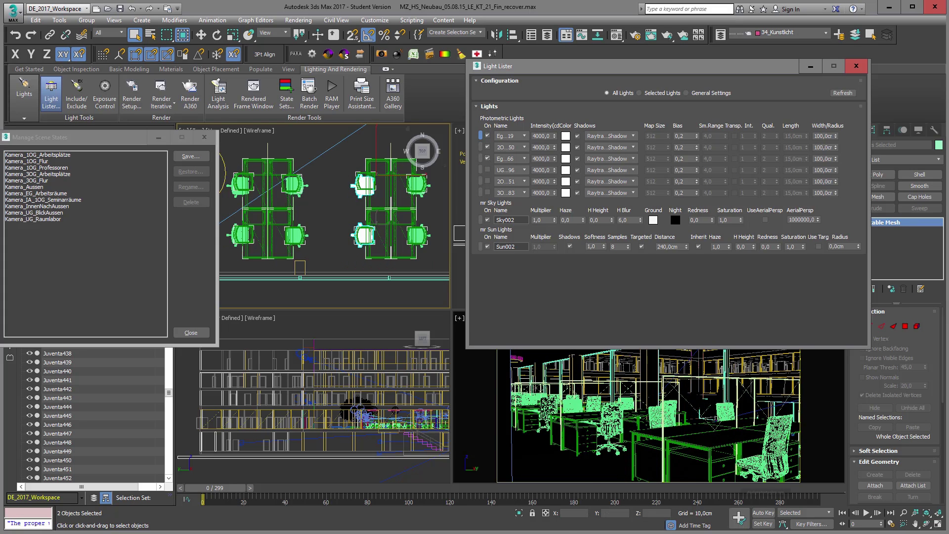
{"action": "left_click", "coordinate": [520, 514]}
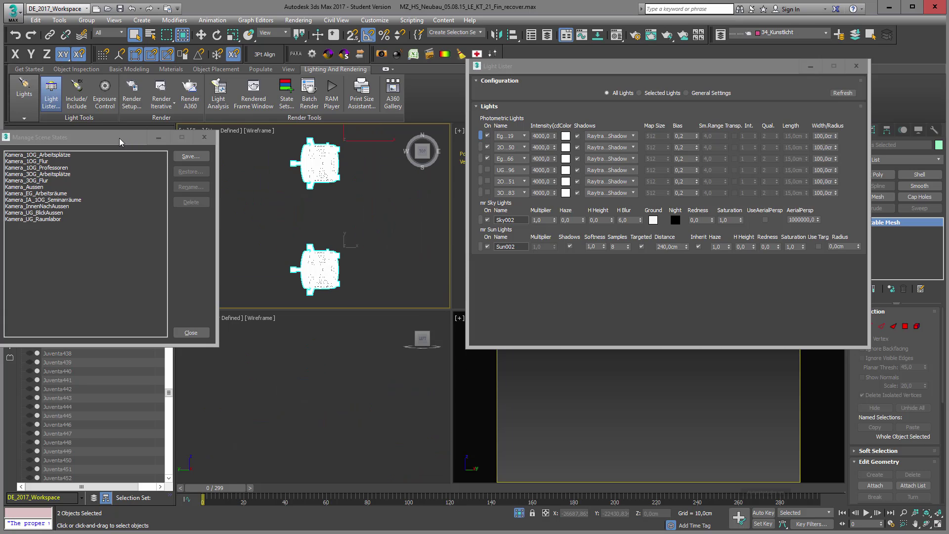
- Start a new scene state and limit its parts to Light Properties, Object Properties and Layer Properties
{"action": "left_click_drag", "start_coordinate": [120, 138], "coordinate": [198, 130]}
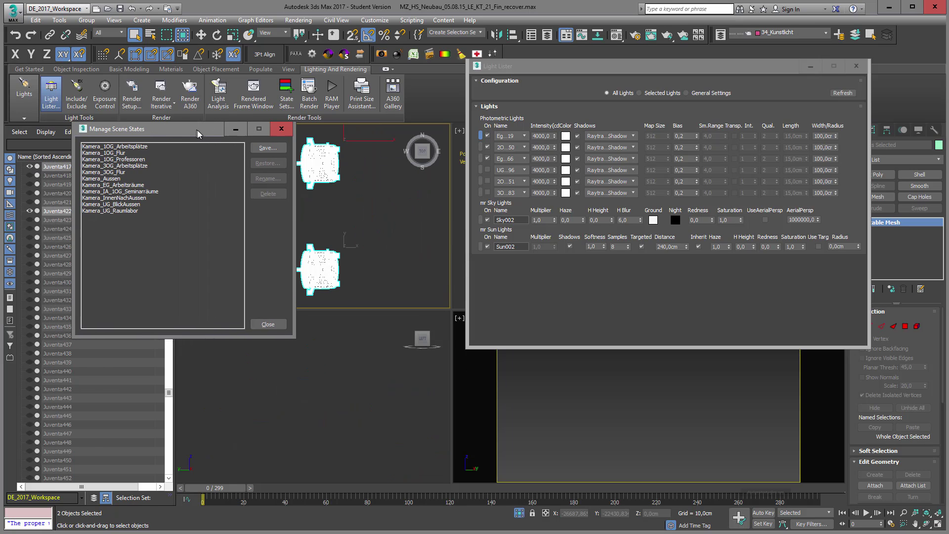
{"action": "left_click", "coordinate": [274, 150]}
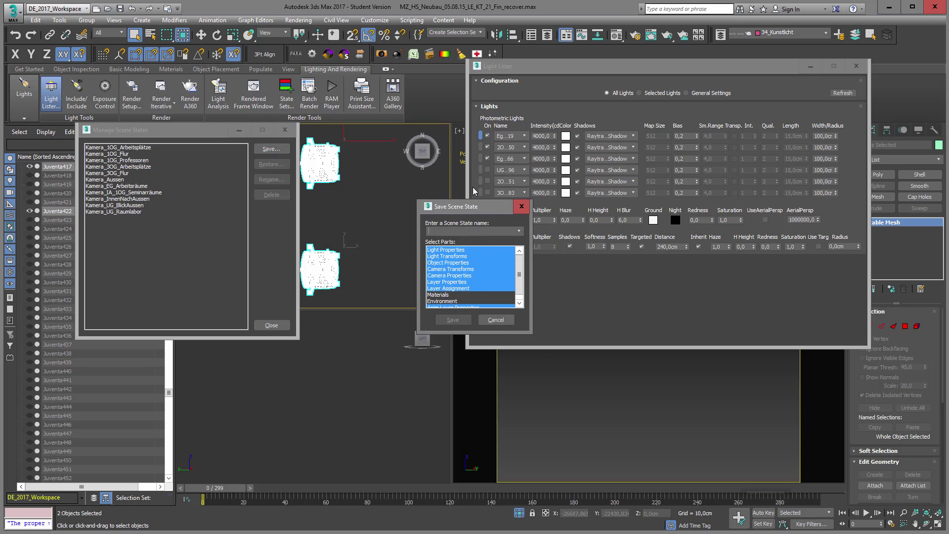
{"action": "left_click_drag", "start_coordinate": [472, 212], "coordinate": [483, 140]}
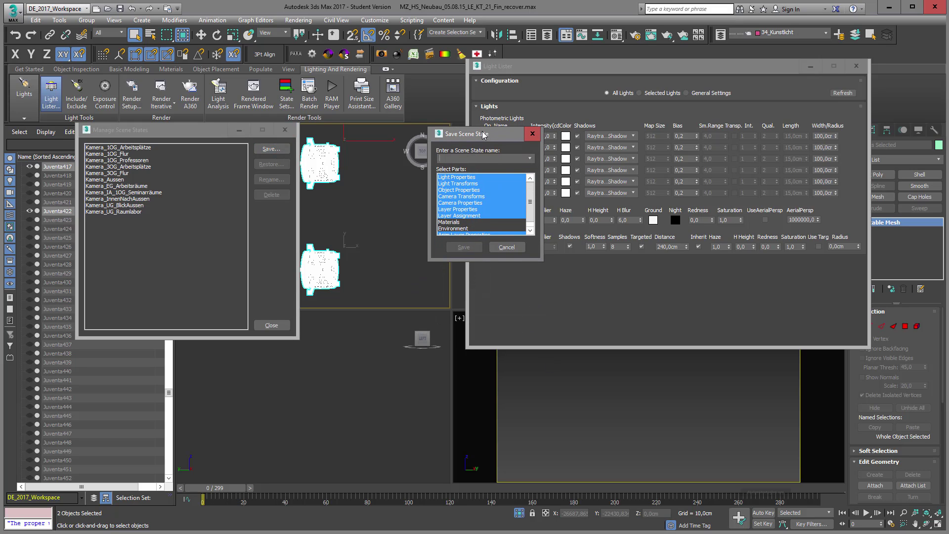
{"action": "left_click", "coordinate": [462, 183]}
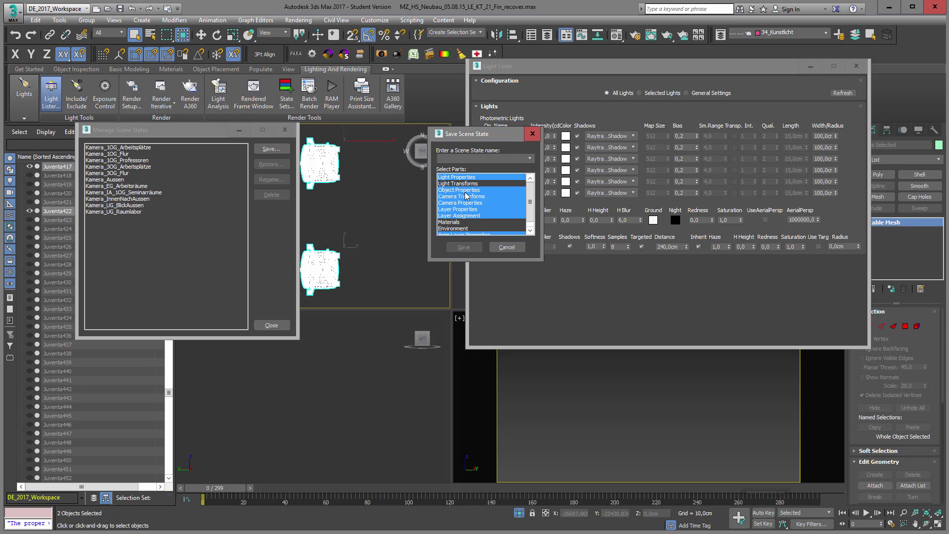
{"action": "left_click", "coordinate": [464, 197]}
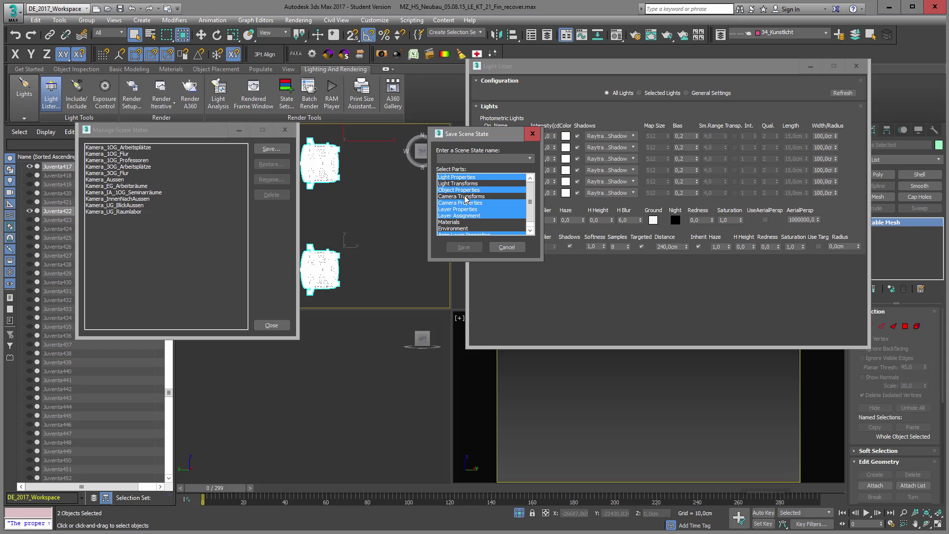
{"action": "left_click", "coordinate": [466, 203]}
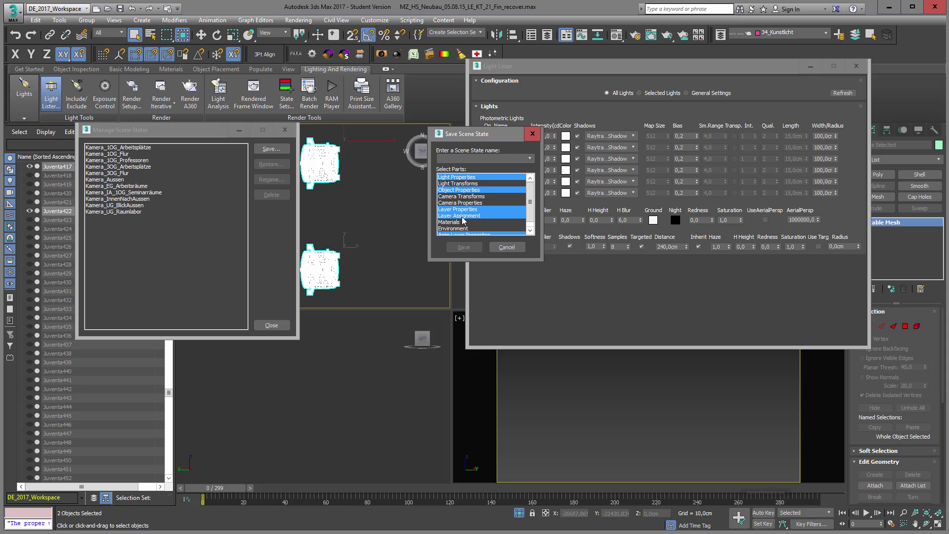
{"action": "left_click", "coordinate": [463, 218]}
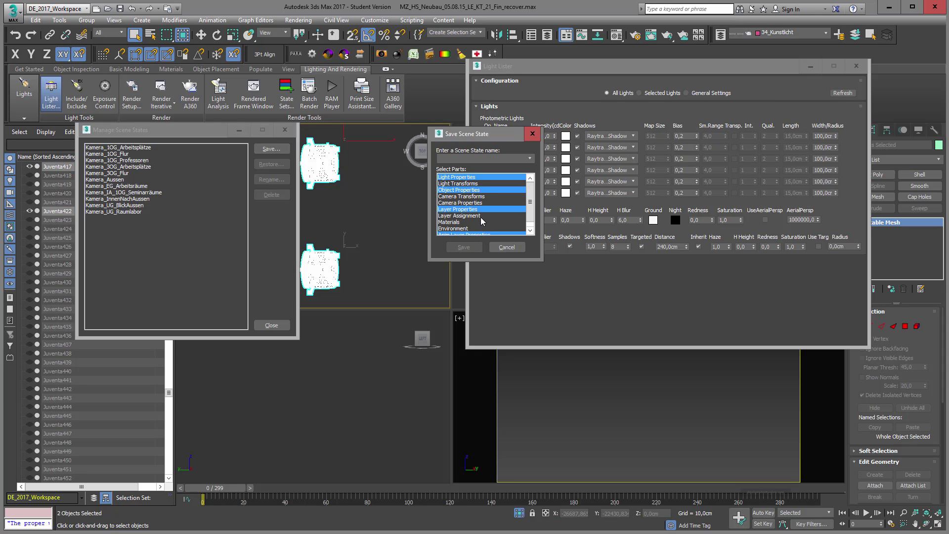
{"action": "left_click", "coordinate": [476, 234]}
{"action": "left_click", "coordinate": [473, 230]}
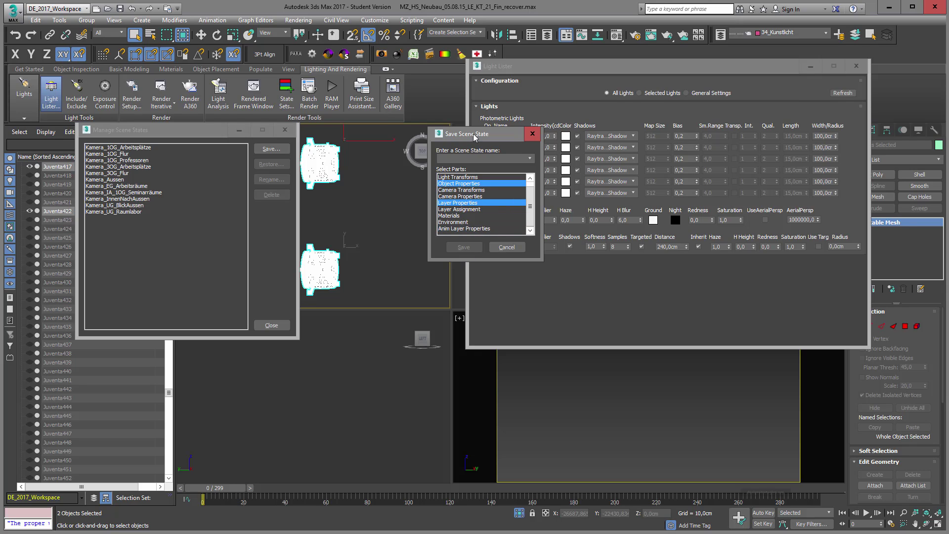
- Name the new scene state Chair and save it
{"action": "left_click", "coordinate": [473, 158]}
{"action": "type", "text": "Chair"}
{"action": "left_click", "coordinate": [463, 247]}
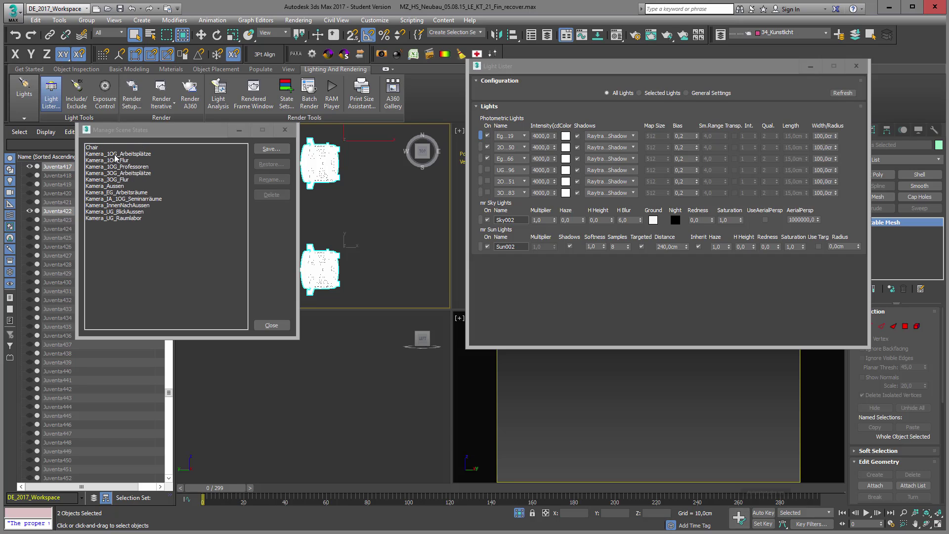
- Restore the Kamera_1OG_Flur scene state with all of its parts selected
{"action": "left_click", "coordinate": [115, 160]}
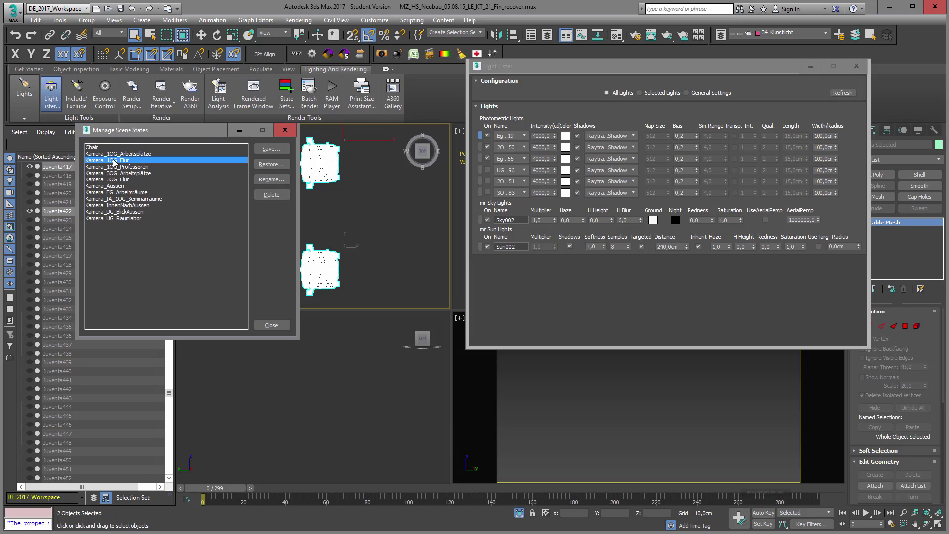
{"action": "left_click", "coordinate": [271, 165]}
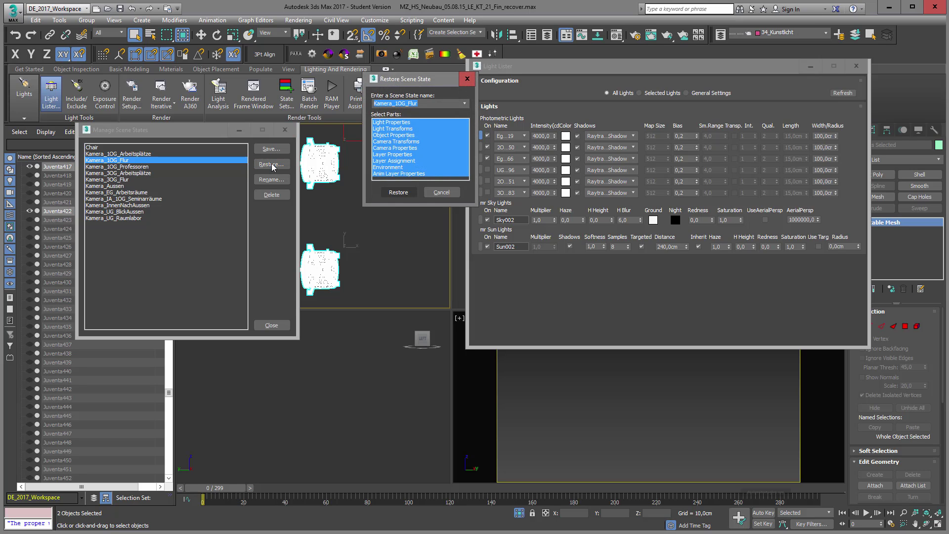
{"action": "left_click", "coordinate": [396, 155]}
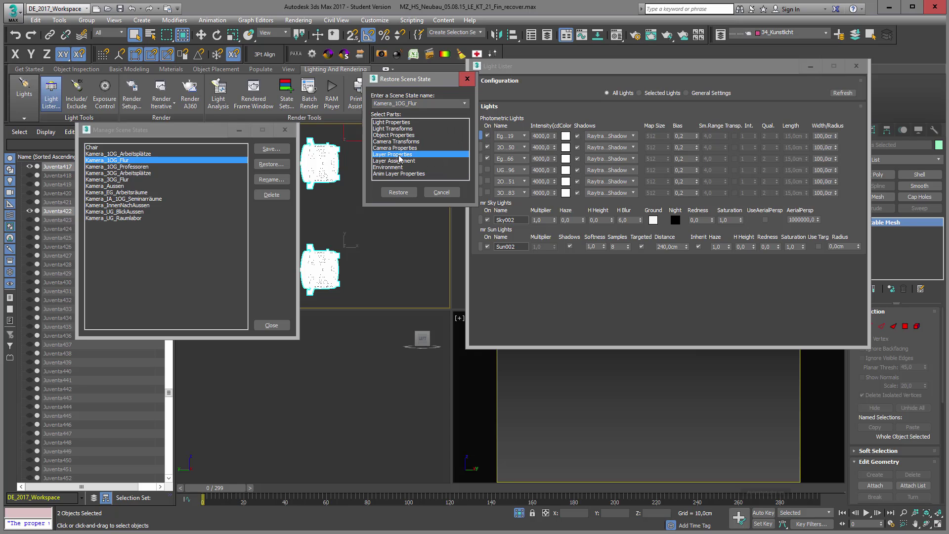
{"action": "key", "text": "End"}
{"action": "left_click", "coordinate": [402, 124], "text": "shift"}
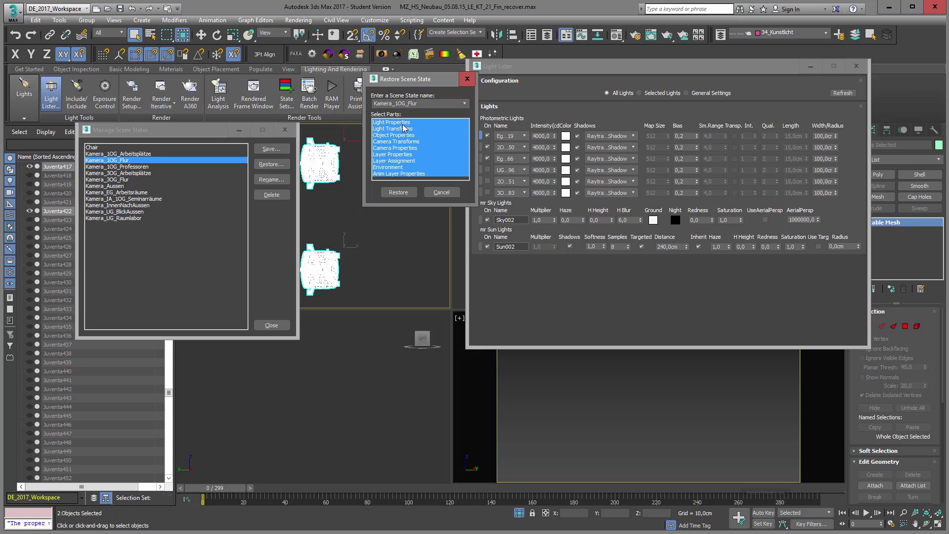
{"action": "left_click", "coordinate": [406, 197]}
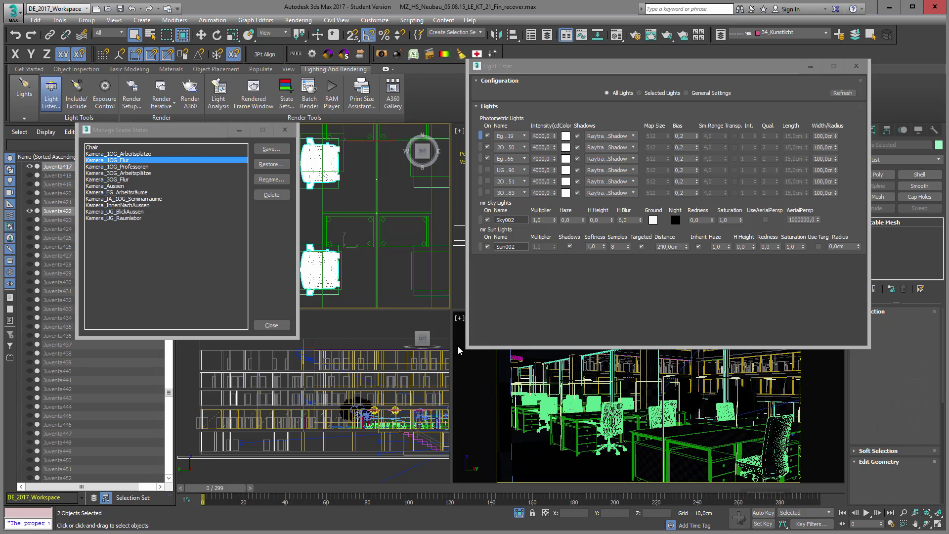
- Restore the Chair scene state with its light, object and layer properties
{"action": "left_click", "coordinate": [97, 148]}
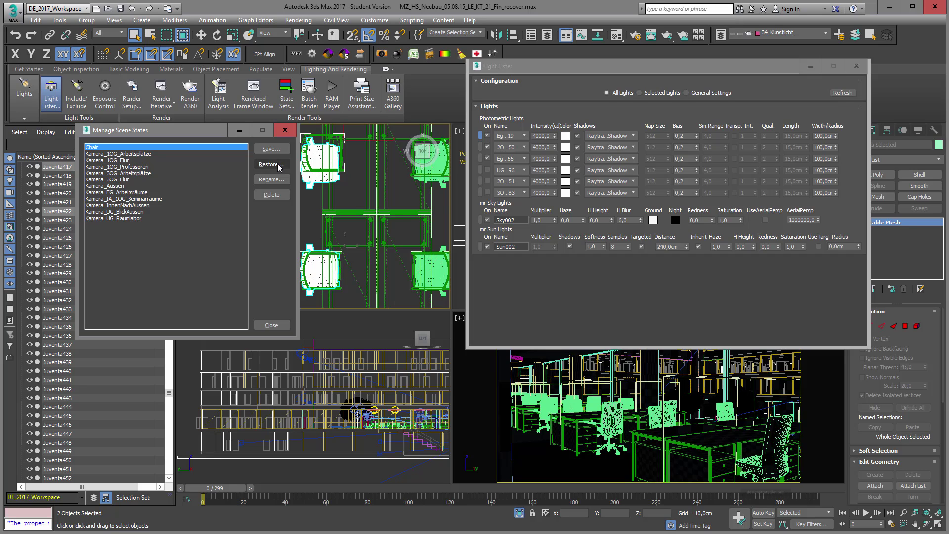
{"action": "left_click", "coordinate": [271, 165]}
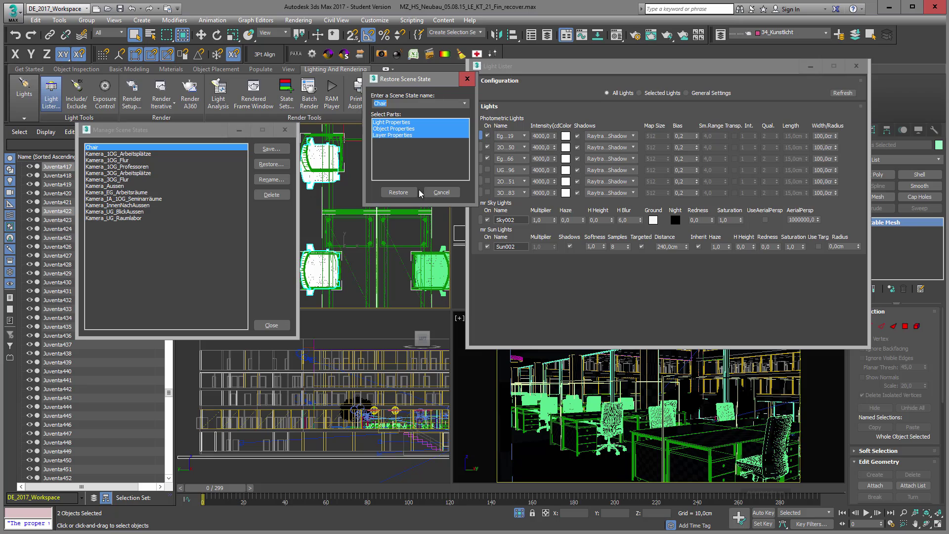
{"action": "left_click", "coordinate": [401, 193]}
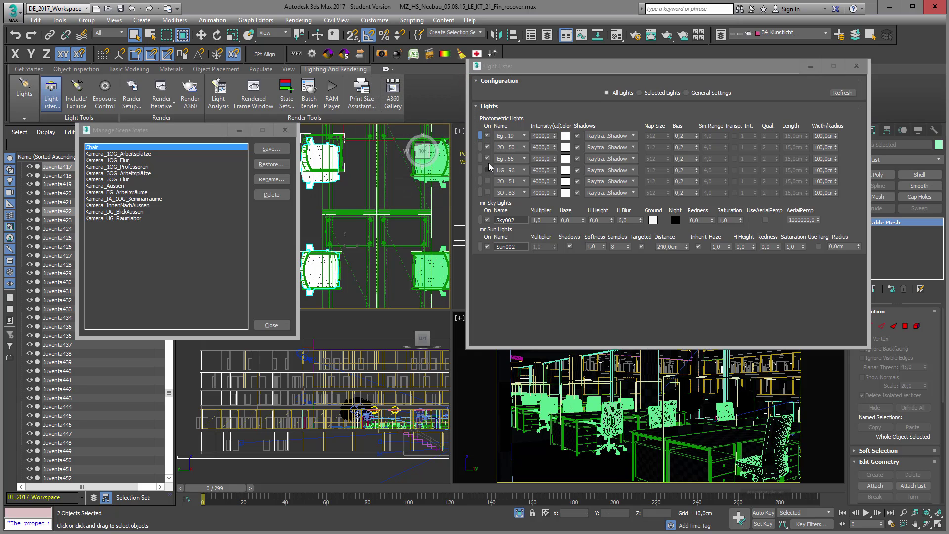
- Switch the Eg..66 and 2O..50 photometric lights off and 2O..51 on, then refresh the light list
{"action": "left_click", "coordinate": [487, 158]}
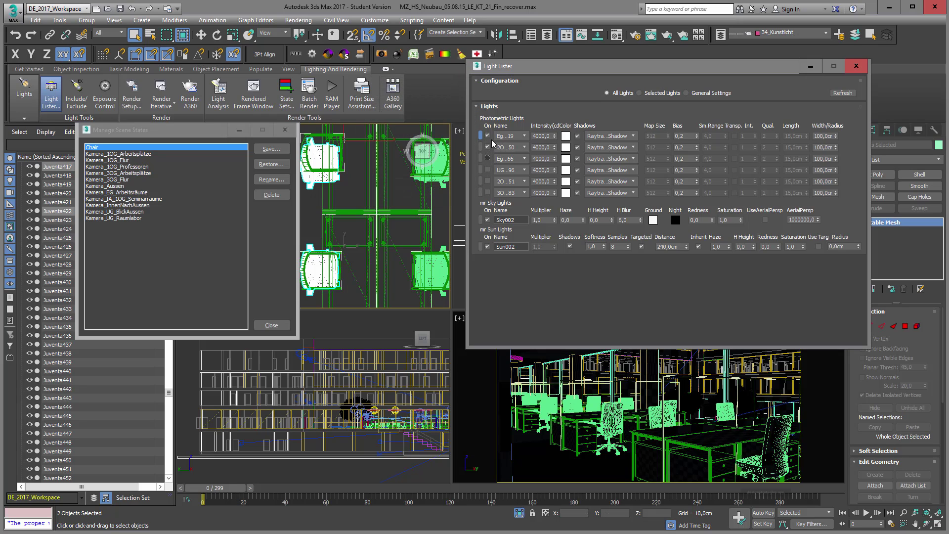
{"action": "left_click", "coordinate": [487, 147]}
{"action": "left_click", "coordinate": [843, 92]}
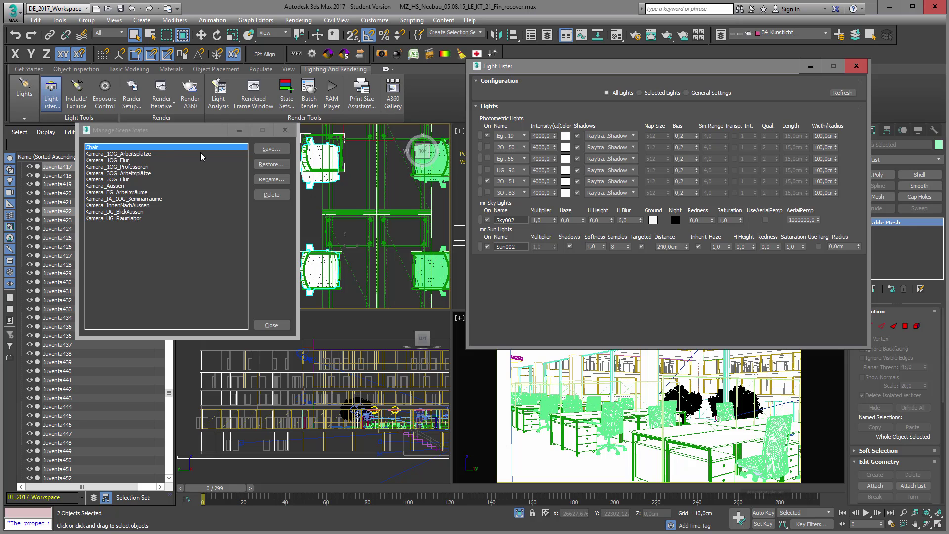
- Restore the Chair scene state with its light, object and layer properties, and refresh the light list
{"action": "left_click", "coordinate": [278, 165]}
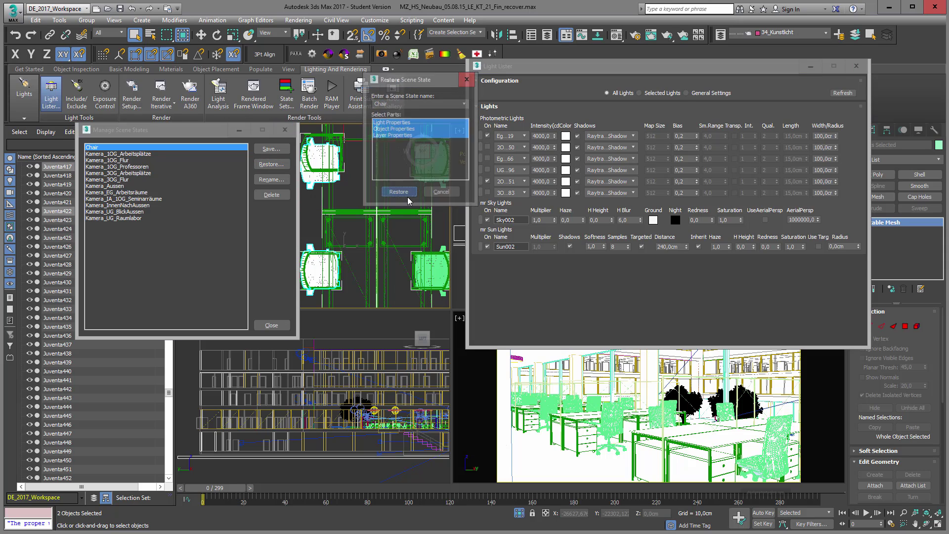
{"action": "left_click", "coordinate": [408, 194]}
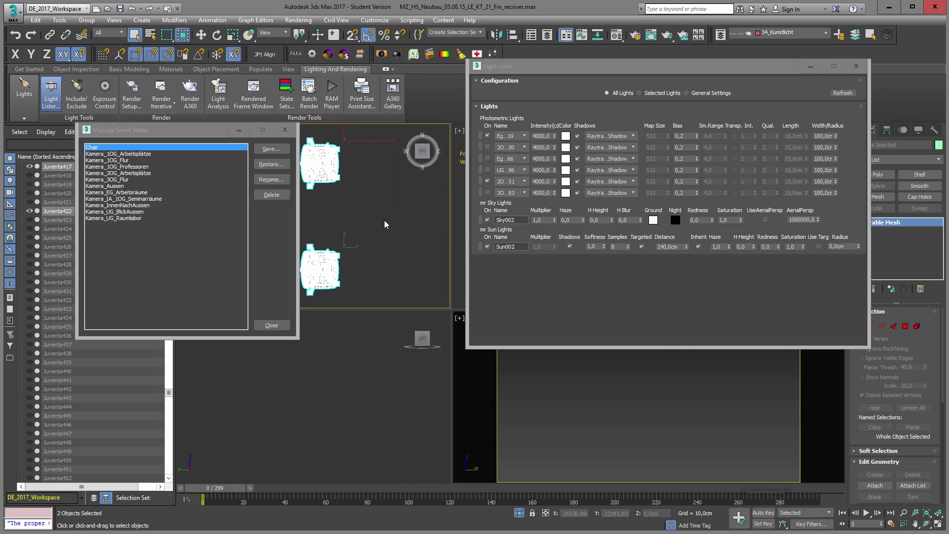
{"action": "left_click", "coordinate": [622, 67]}
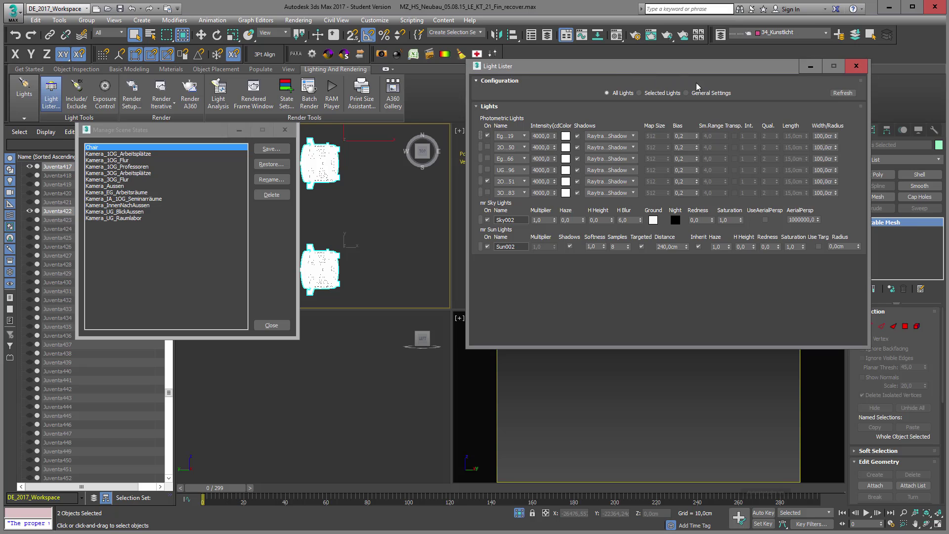
{"action": "left_click", "coordinate": [846, 94]}
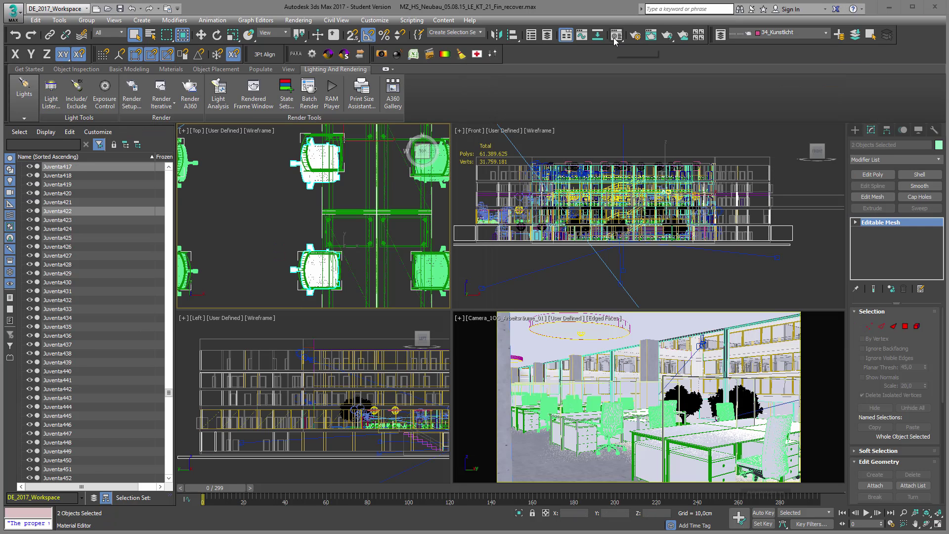
- View the Außenbereichboden material's settings in the Material Editor
{"action": "left_click", "coordinate": [617, 35]}
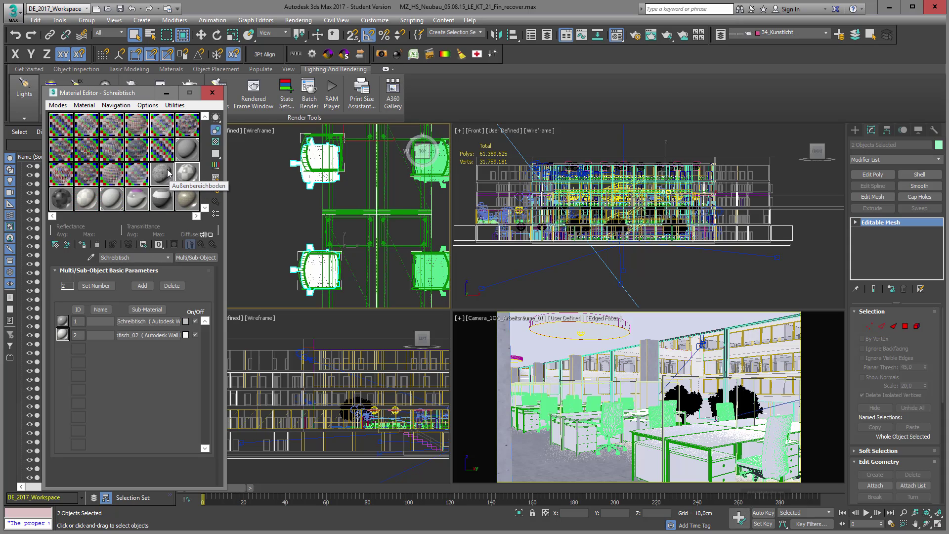
{"action": "left_click", "coordinate": [168, 173]}
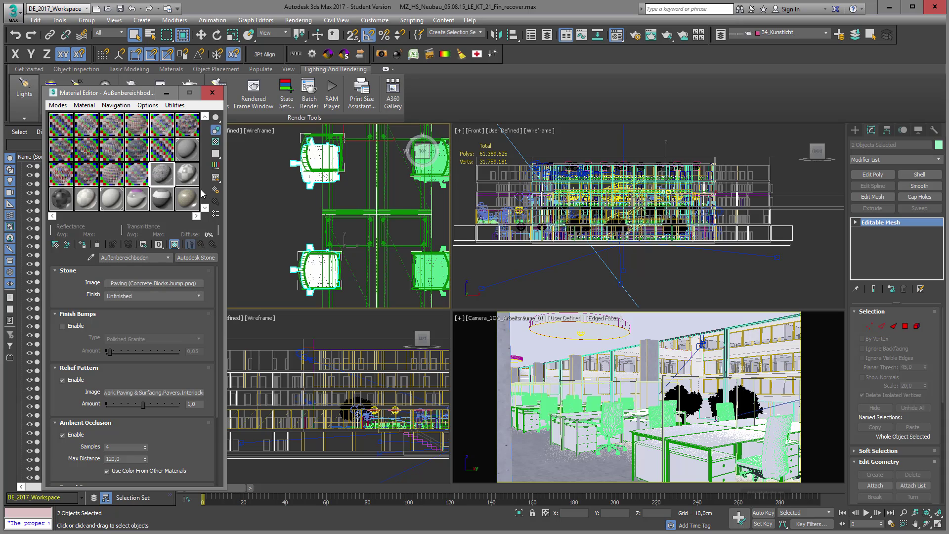
{"action": "left_click", "coordinate": [205, 96]}
- Clear the selection and load the DE_1_Standard_Daylight_MentalRay_3ds2016 render preset without its Common and Environment categories
{"action": "key", "text": "ctrl+d"}
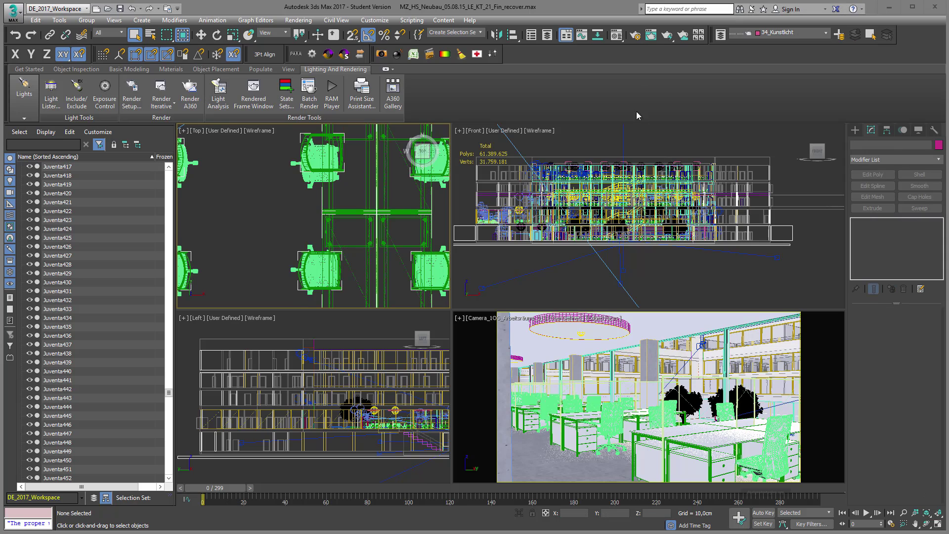
{"action": "left_click", "coordinate": [636, 35]}
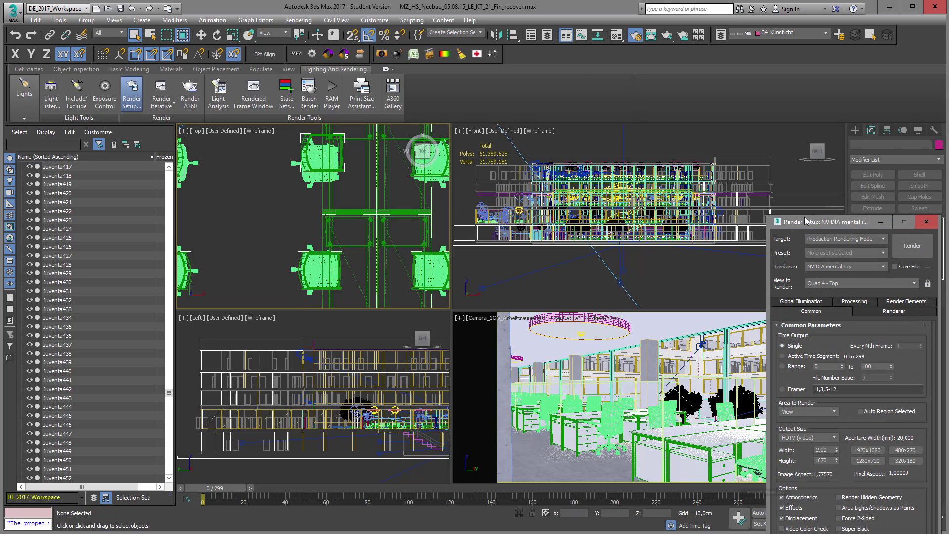
{"action": "left_click_drag", "start_coordinate": [805, 217], "coordinate": [516, 153]}
{"action": "left_click", "coordinate": [596, 192]}
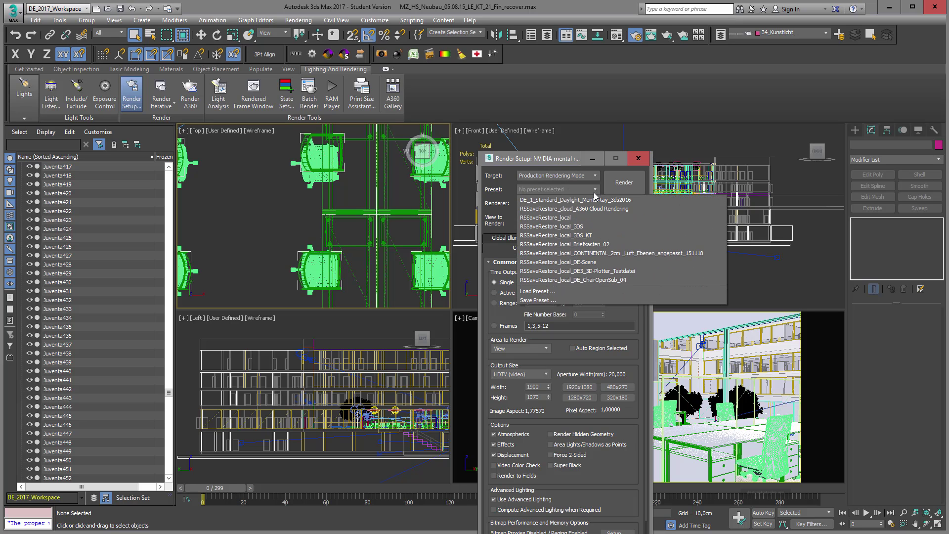
{"action": "left_click", "coordinate": [566, 294]}
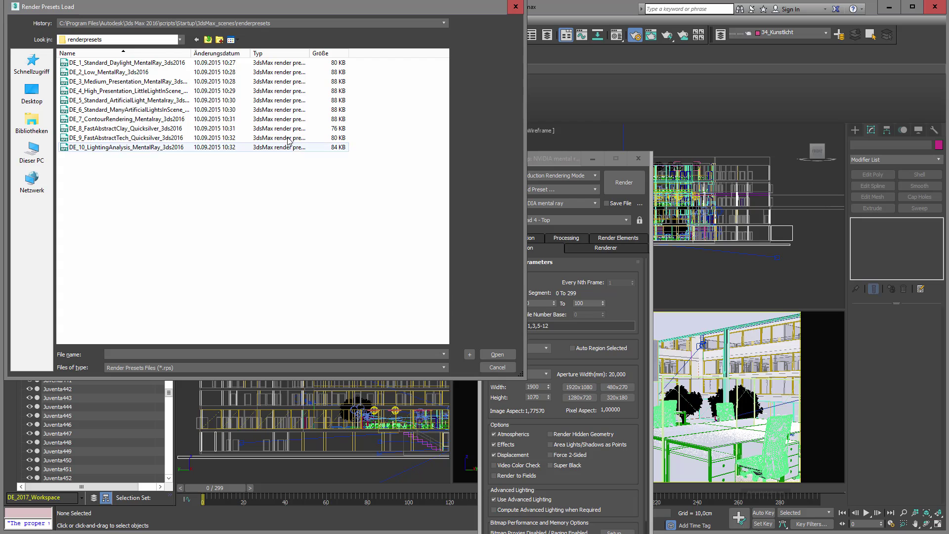
{"action": "left_click", "coordinate": [145, 63]}
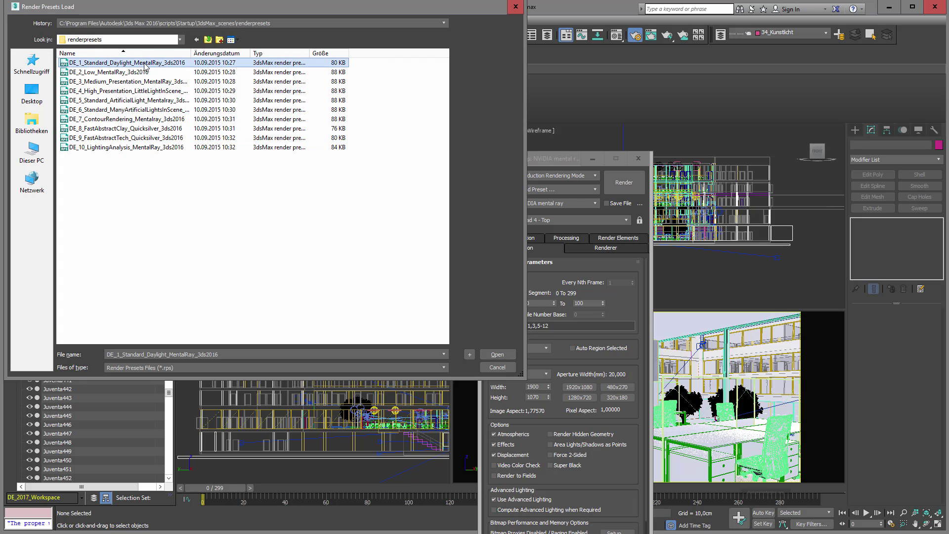
{"action": "left_click", "coordinate": [500, 355]}
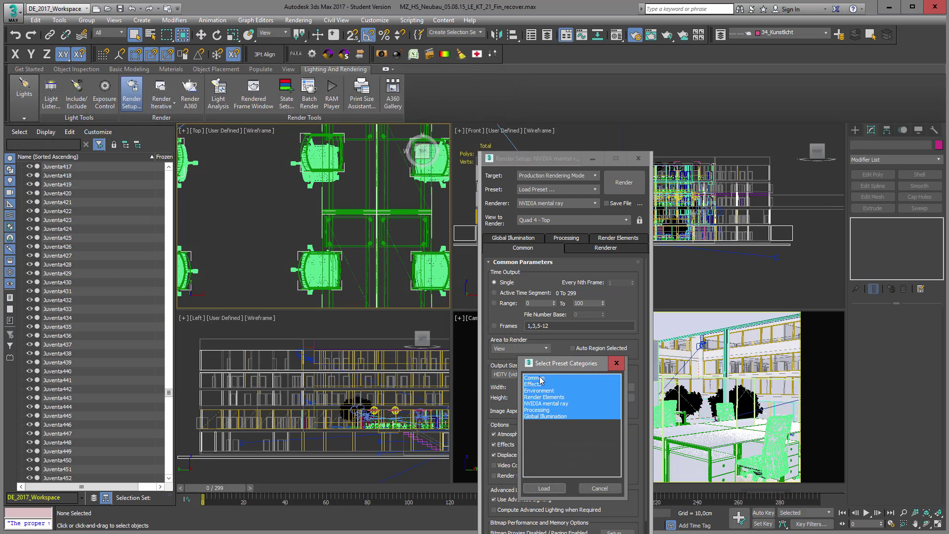
{"action": "left_click", "coordinate": [539, 378]}
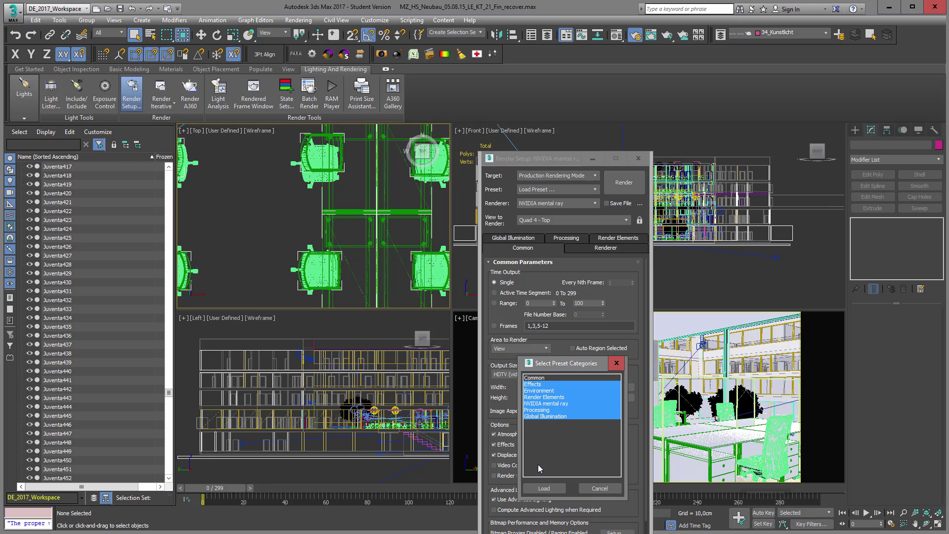
{"action": "left_click", "coordinate": [544, 391]}
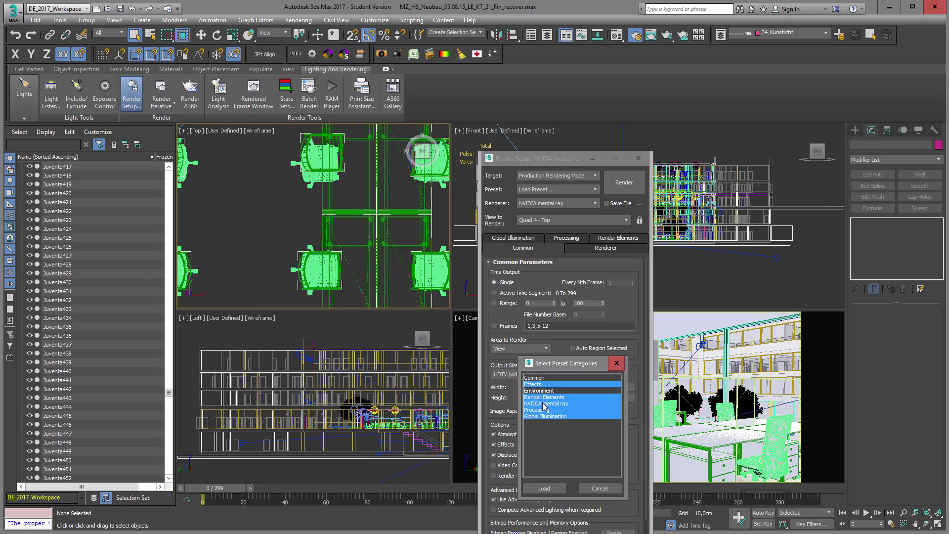
{"action": "left_click", "coordinate": [551, 488]}
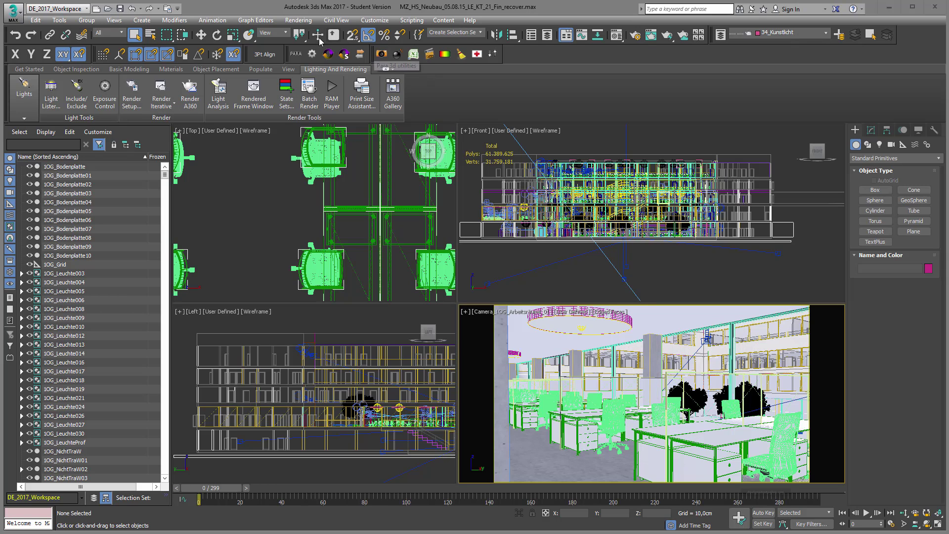
- In Batch Render, widen the name column and enable the Neubau_3OG_blickHof and Neubau_3OG_Arbeitsräume_02A views
{"action": "left_click", "coordinate": [302, 20]}
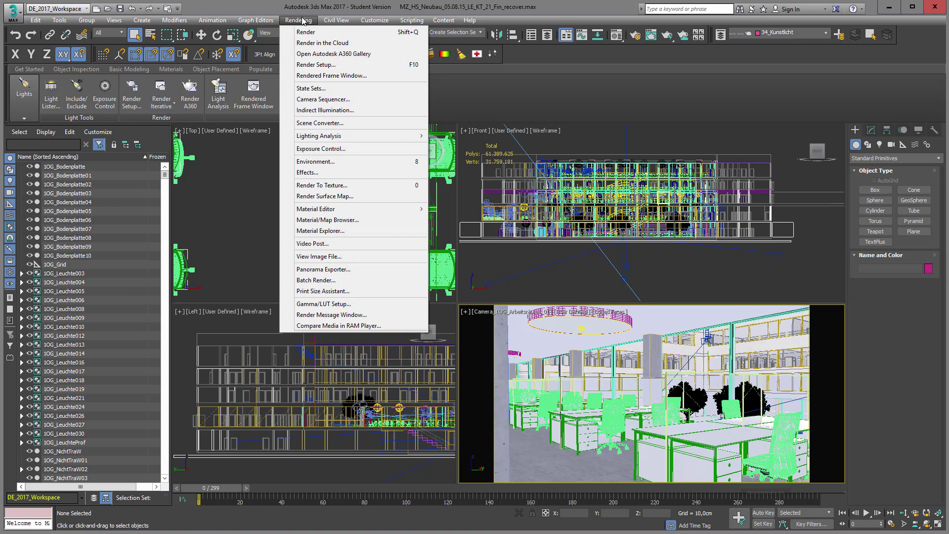
{"action": "left_click", "coordinate": [345, 280]}
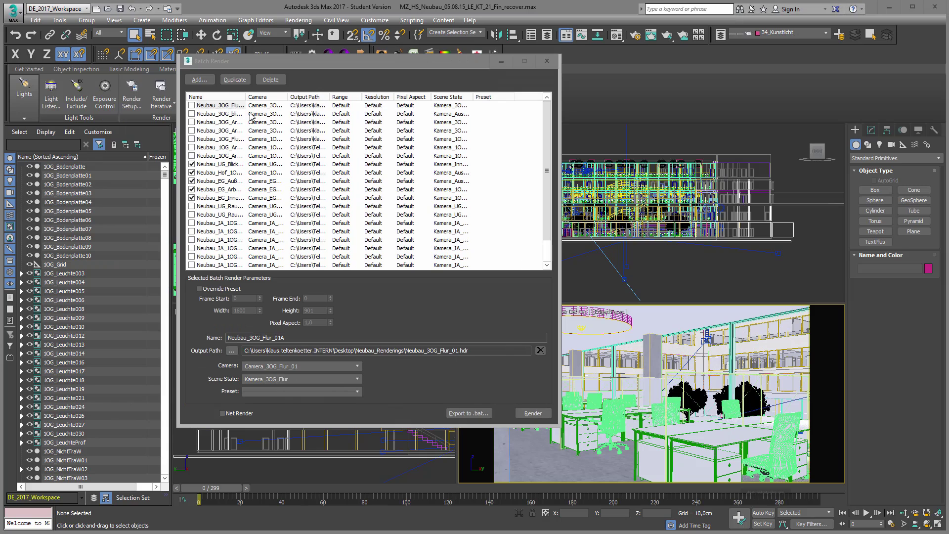
{"action": "left_click_drag", "start_coordinate": [245, 96], "coordinate": [286, 97]}
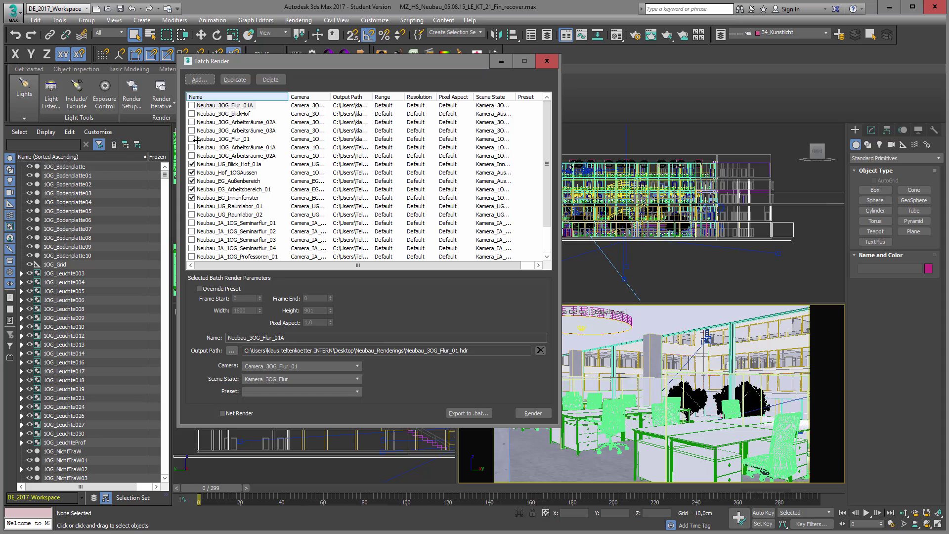
{"action": "left_click", "coordinate": [191, 123]}
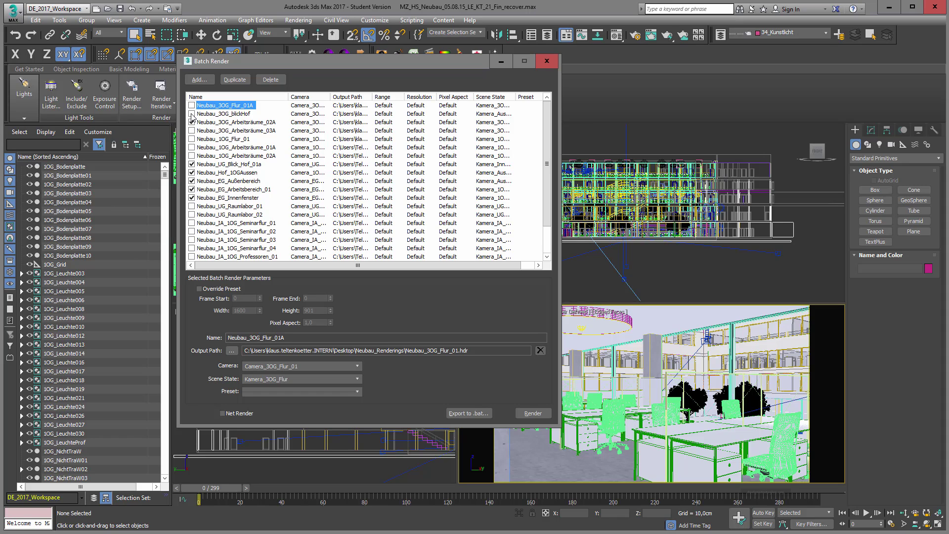
- Start the batch render and redirect the invalid output paths to the render folder on the desktop
{"action": "left_click", "coordinate": [533, 414]}
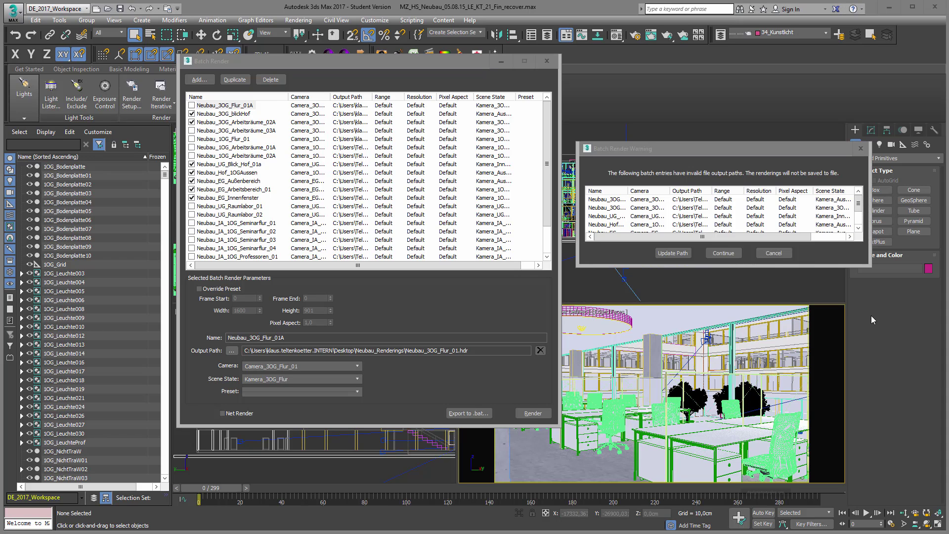
{"action": "left_click", "coordinate": [673, 253]}
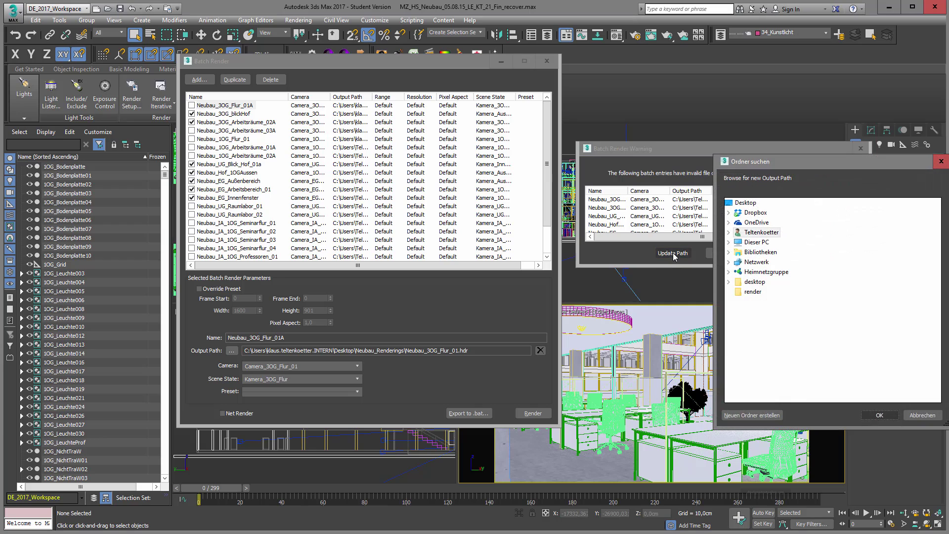
{"action": "left_click", "coordinate": [752, 292]}
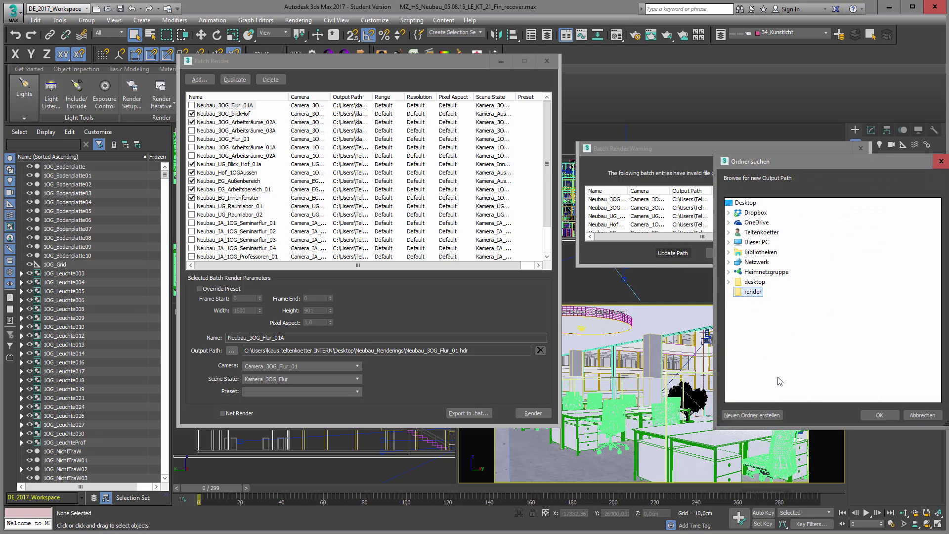
{"action": "left_click", "coordinate": [880, 415]}
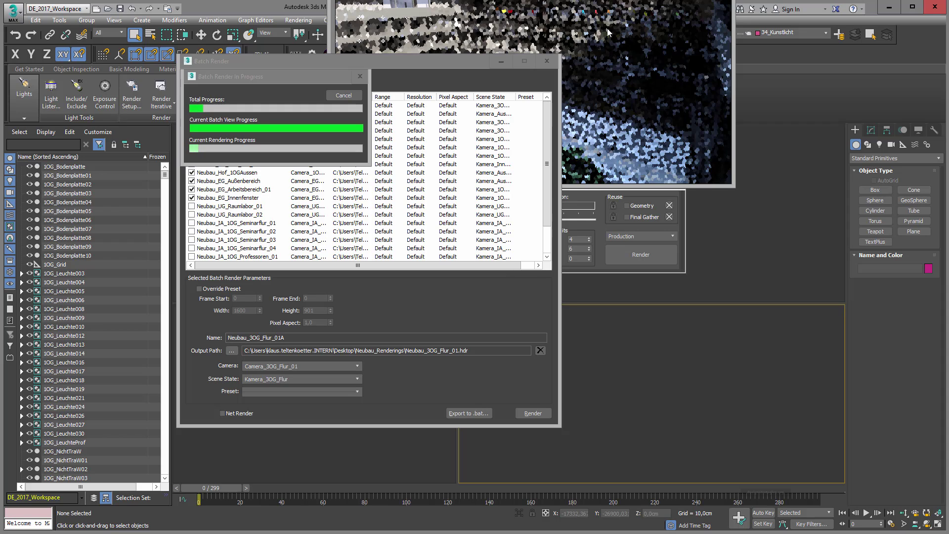
- Cancel the running batch render, look through the report of unrendered views and dismiss it
{"action": "left_click", "coordinate": [343, 96]}
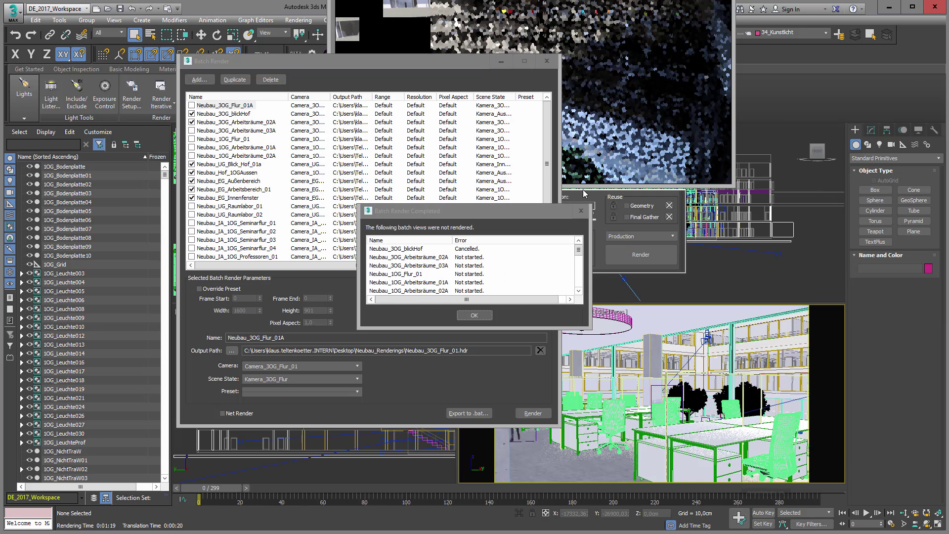
{"action": "scroll", "coordinate": [486, 263], "scroll_direction": "down", "scroll_amount": 5}
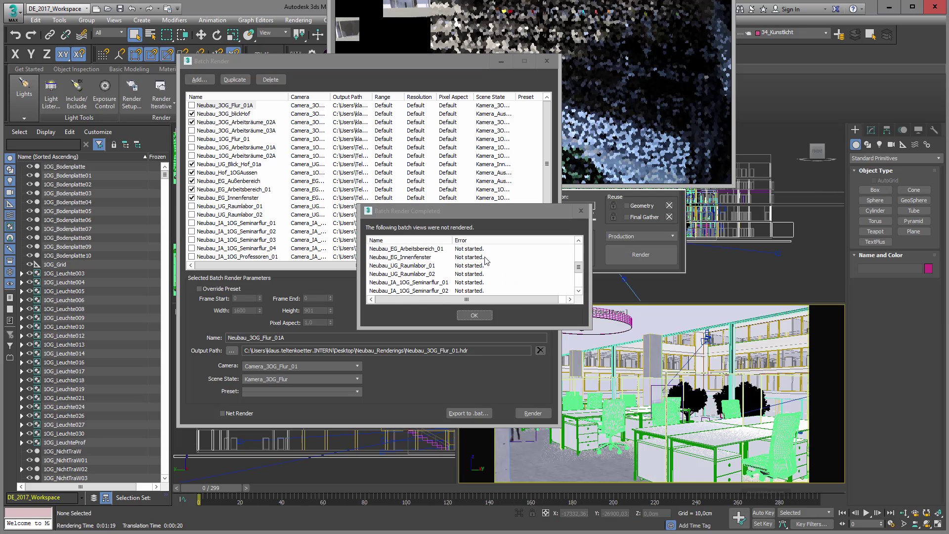
{"action": "left_click", "coordinate": [484, 319]}
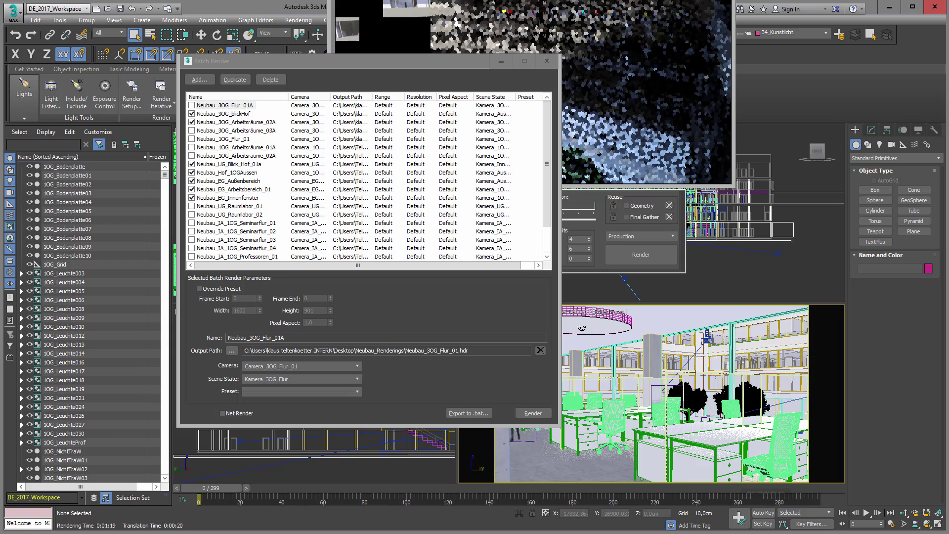
- Switch to File Explorer to view the finished renderings in the Show folder, and return to 3ds Max
{"action": "key", "text": "alt+Tab"}
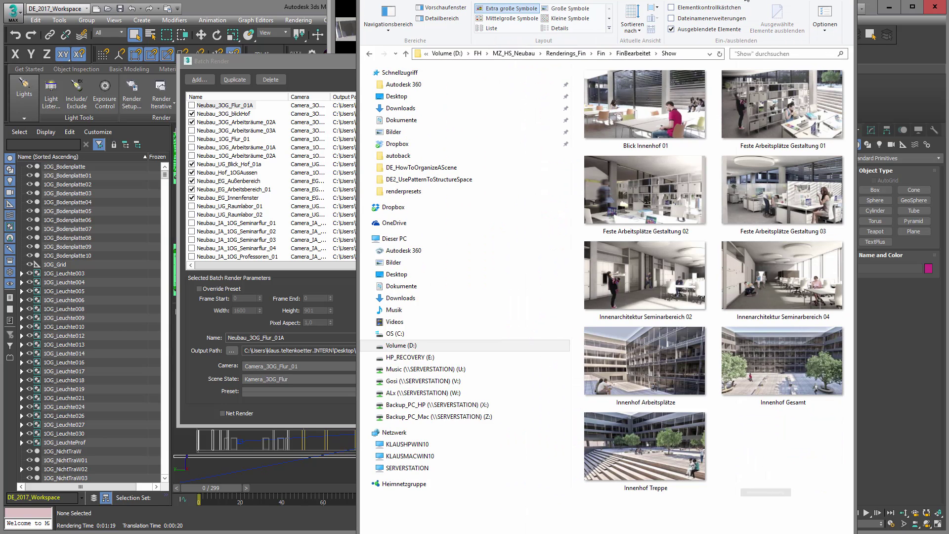
{"action": "key", "text": "alt+Tab"}
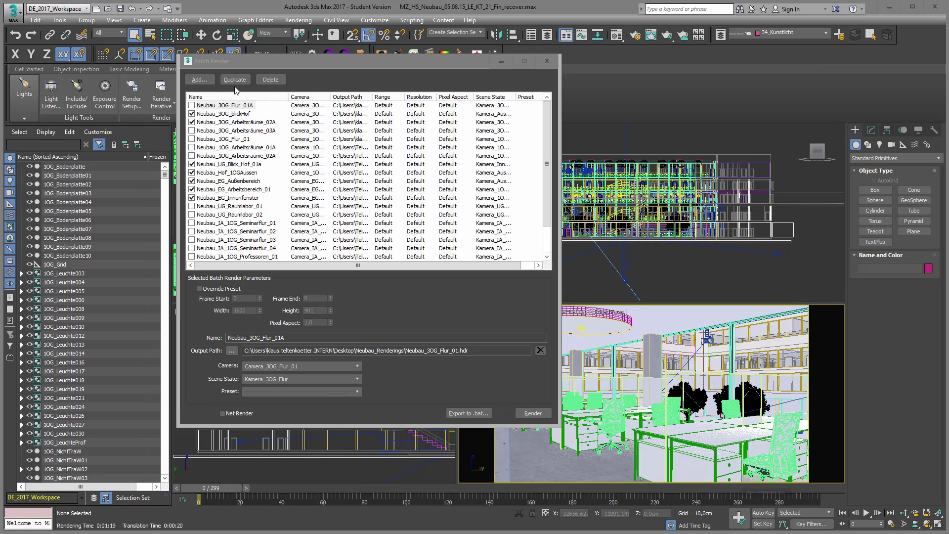
- Add a new view to the batch render list and name it Testrend
{"action": "left_click", "coordinate": [200, 79]}
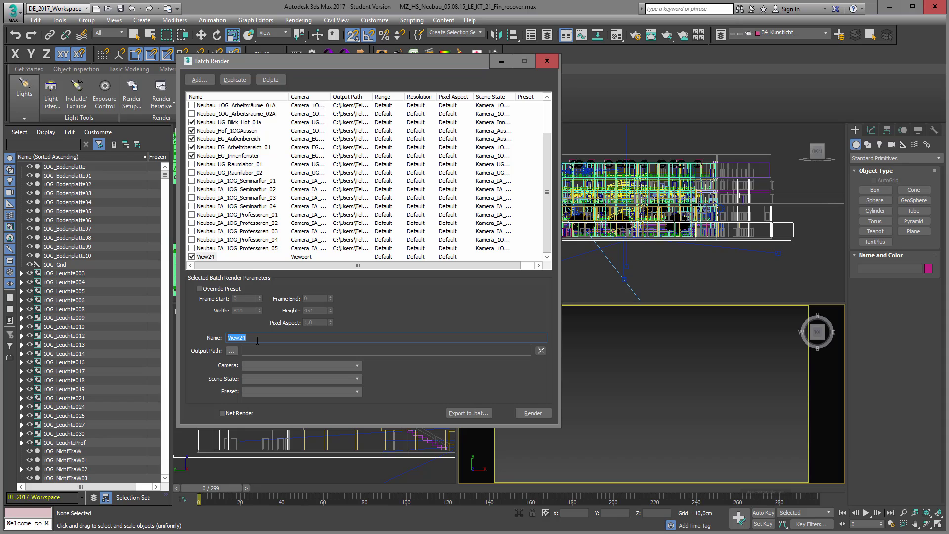
{"action": "type", "text": "Testrend"}
{"action": "key", "text": "shift+Left"}
{"action": "key", "text": "shift+Left"}
{"action": "key", "text": "shift+Left"}
{"action": "key", "text": "shift+Left"}
{"action": "key", "text": "shift+Left"}
{"action": "key", "text": "shift+Left"}
{"action": "key", "text": "shift+Left"}
{"action": "key", "text": "shift+Left"}
{"action": "key", "text": "shift+Left"}
{"action": "key", "text": "shift+Left"}
{"action": "key", "text": "Tab"}
- Set the new batch view's output location to the render folder on the desktop
{"action": "key", "text": "Return"}
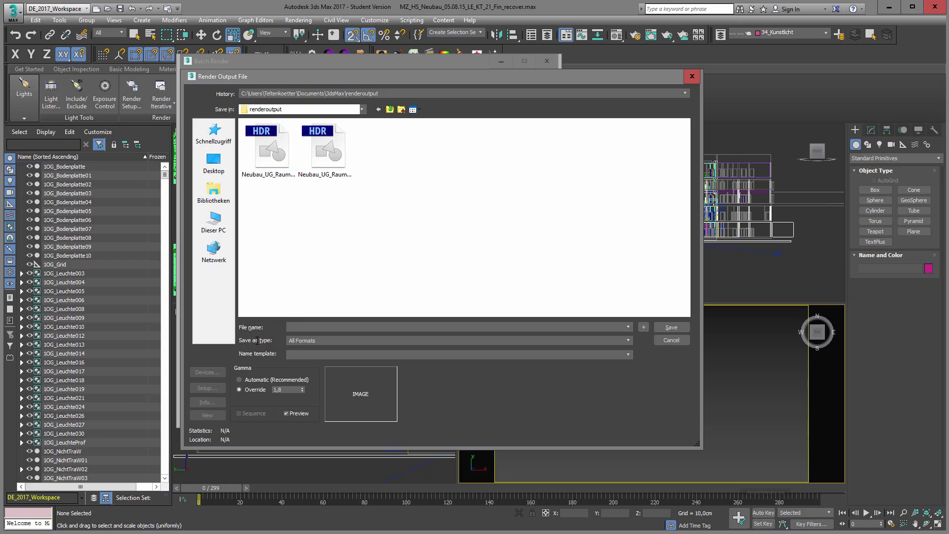
{"action": "left_click", "coordinate": [214, 164]}
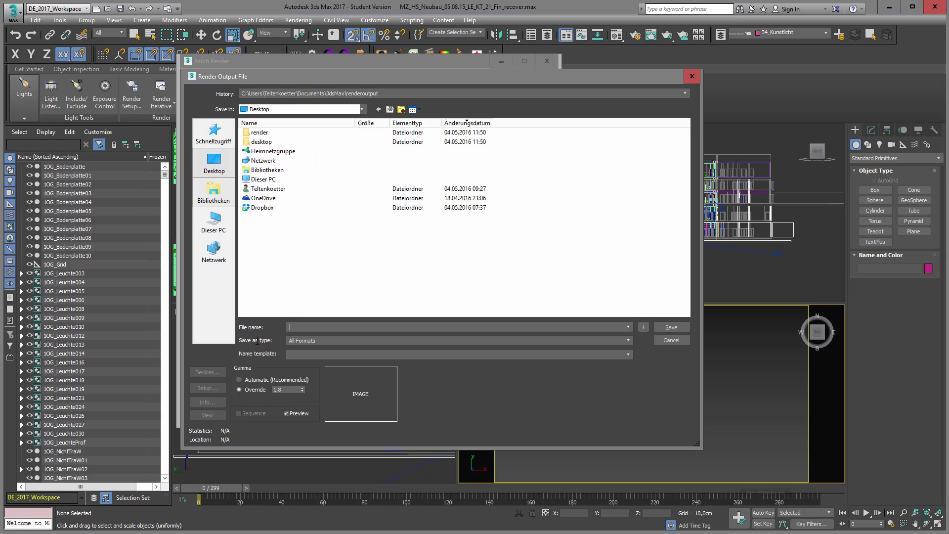
{"action": "key", "text": "Up"}
{"action": "key", "text": "Up"}
{"action": "key", "text": "Up"}
{"action": "key", "text": "Return"}
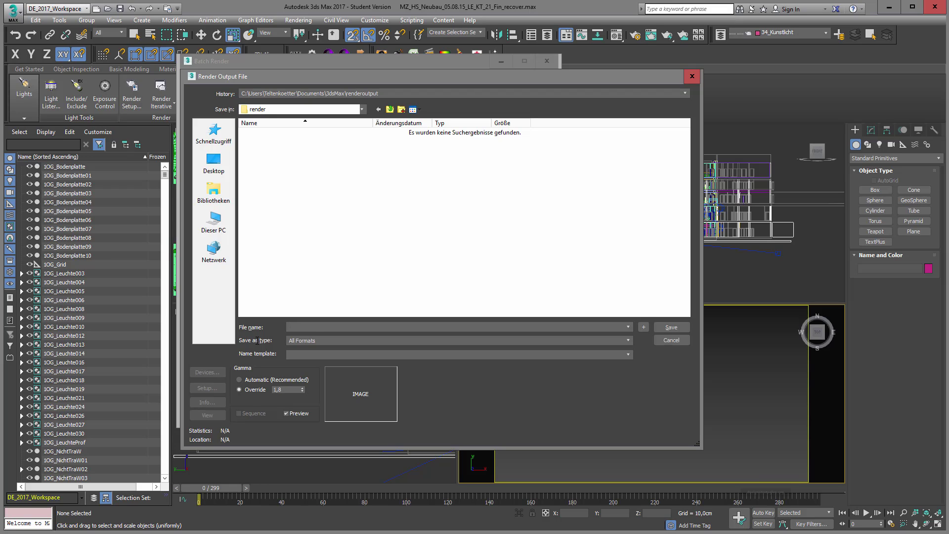
- Save the view's output file as Testrender in the Radiance Image File (HDRI) format, accepting the HDRI settings with the standard RGB channel
{"action": "type", "text": "Testrender"}
{"action": "key", "text": "Tab"}
{"action": "key", "text": "alt+Down"}
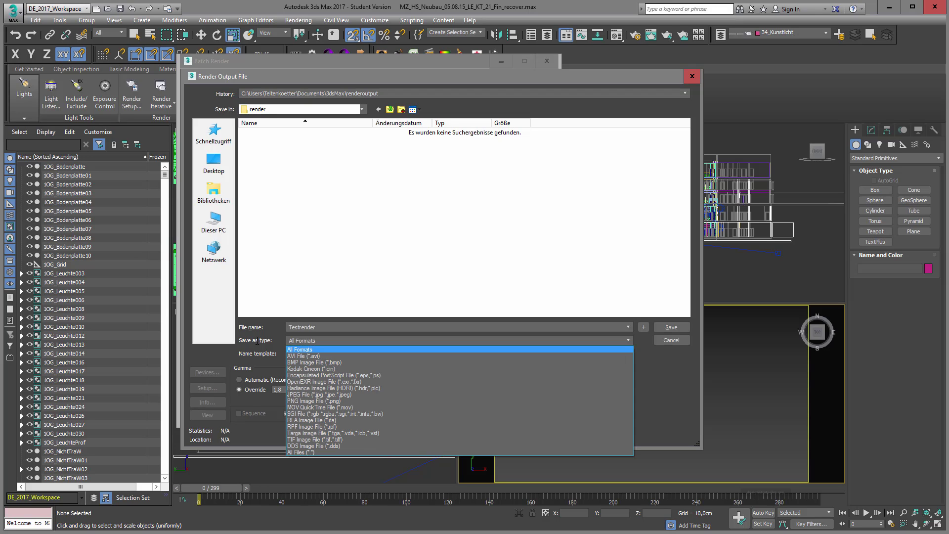
{"action": "key", "text": "Down"}
{"action": "key", "text": "Down"}
{"action": "key", "text": "Down"}
{"action": "key", "text": "Down"}
{"action": "key", "text": "Down"}
{"action": "key", "text": "Down"}
{"action": "key", "text": "Down"}
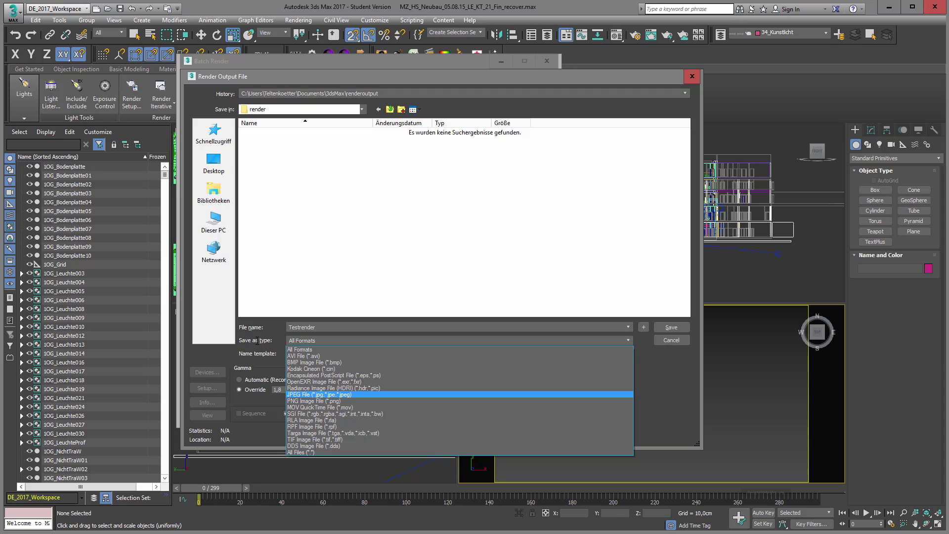
{"action": "key", "text": "Up"}
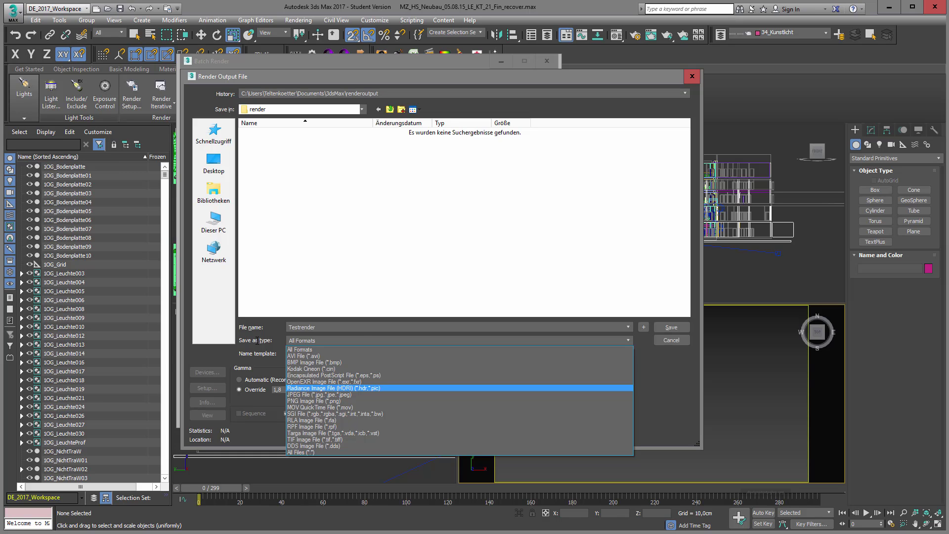
{"action": "key", "text": "Return"}
{"action": "key", "text": "Return"}
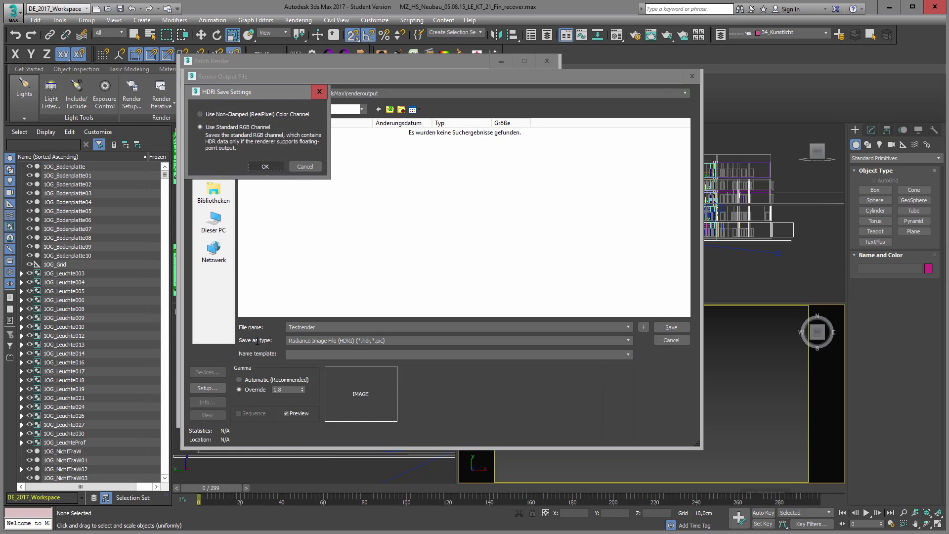
{"action": "key", "text": "Return"}
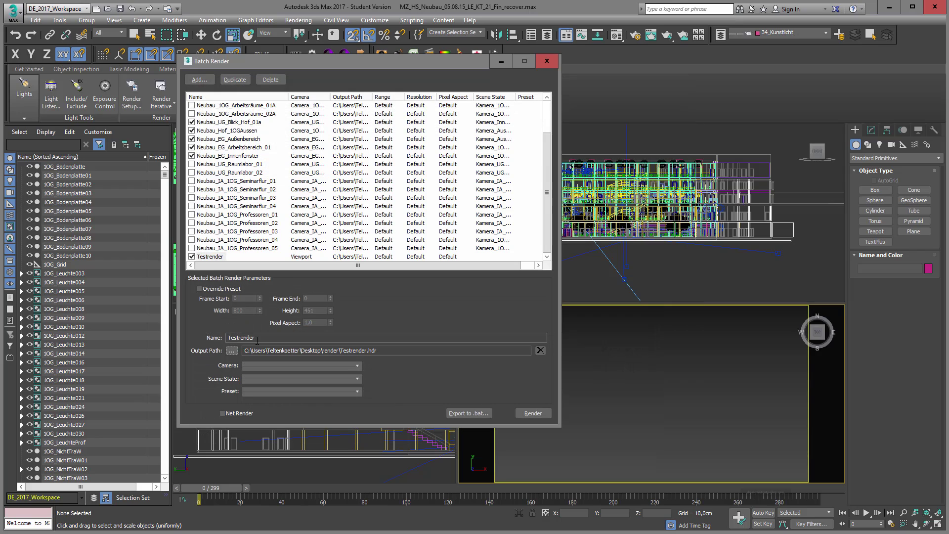
- Assign the camera Camera_1OG_Arbeitsräume_01 to the Testrender batch view
{"action": "key", "text": "Tab"}
{"action": "key", "text": "alt+Down"}
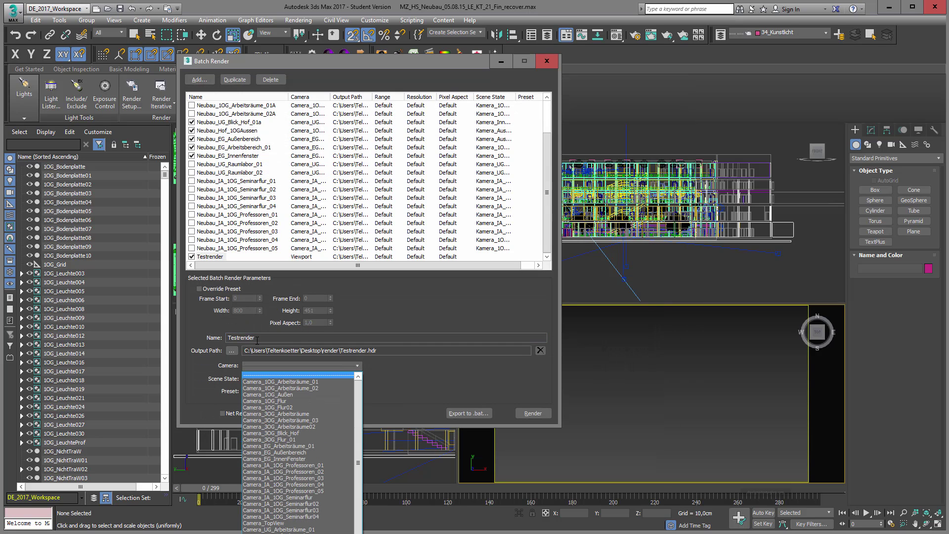
{"action": "key", "text": "Down"}
{"action": "key", "text": "Down"}
{"action": "key", "text": "Up"}
{"action": "key", "text": "Return"}
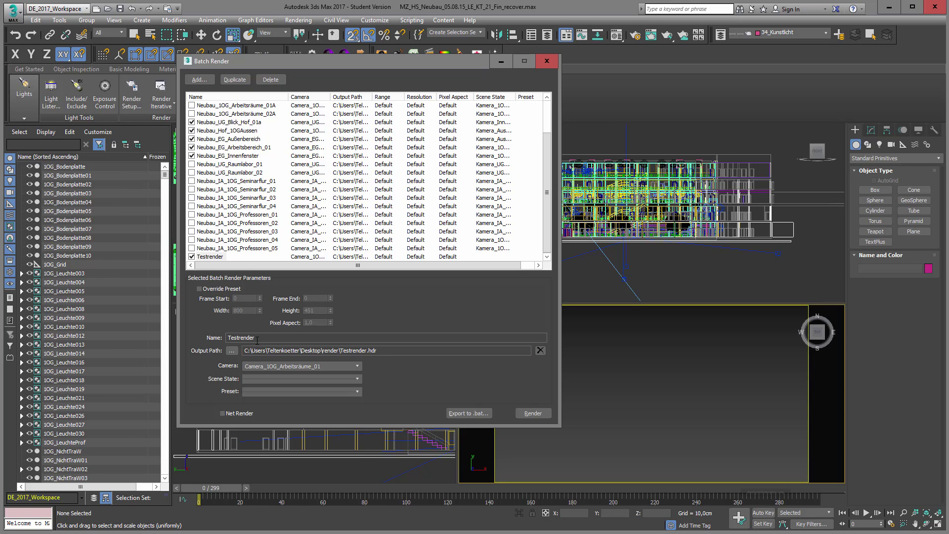
- Assign the scene state Kamera_1OG_Arbeitsplätze to the Testrender batch view
{"action": "key", "text": "Tab"}
{"action": "key", "text": "alt+Down"}
{"action": "key", "text": "Down"}
{"action": "key", "text": "Down"}
{"action": "key", "text": "Up"}
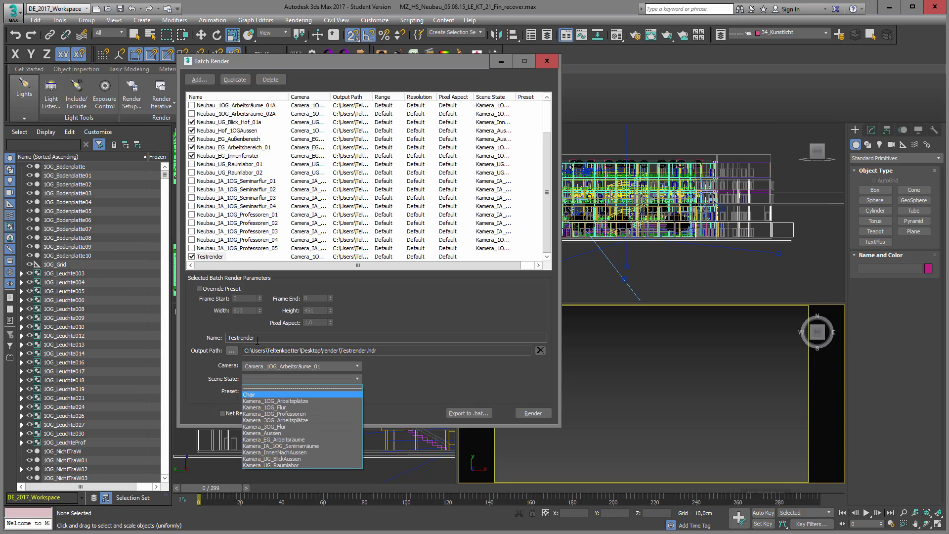
{"action": "key", "text": "Down"}
{"action": "key", "text": "Up"}
{"action": "key", "text": "Down"}
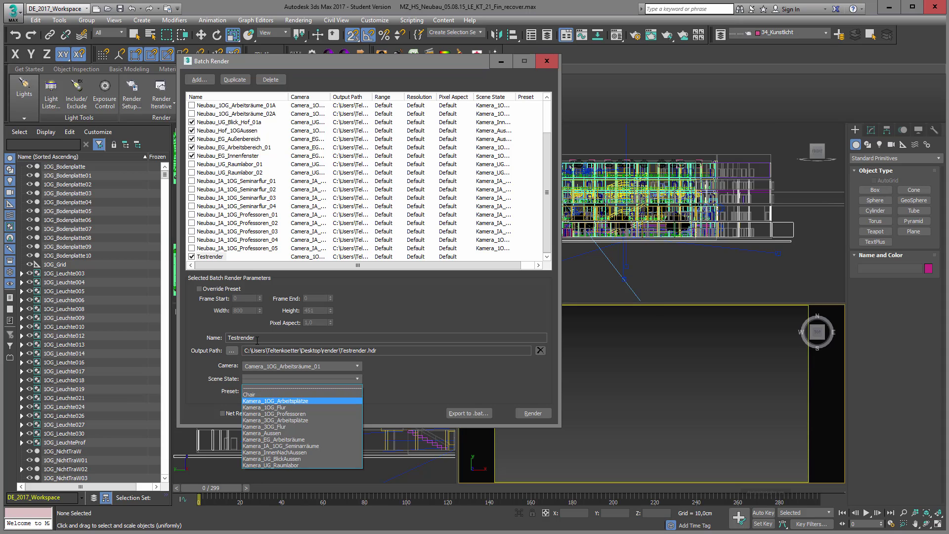
{"action": "key", "text": "Return"}
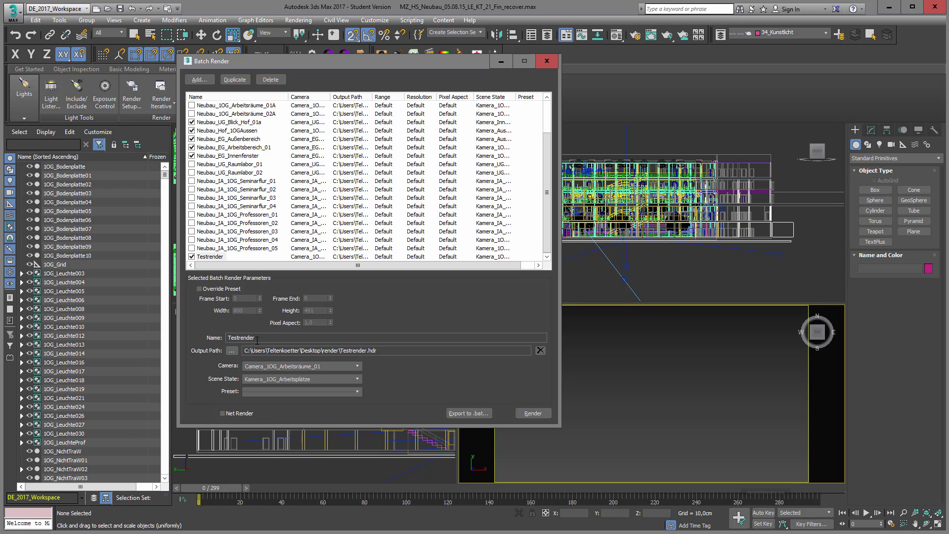
- Load the render preset file DE_1_Standard_Daylight_MentalRay_3ds2016 for the Testrender batch view
{"action": "key", "text": "Tab"}
{"action": "key", "text": "alt+Down"}
{"action": "key", "text": "Home"}
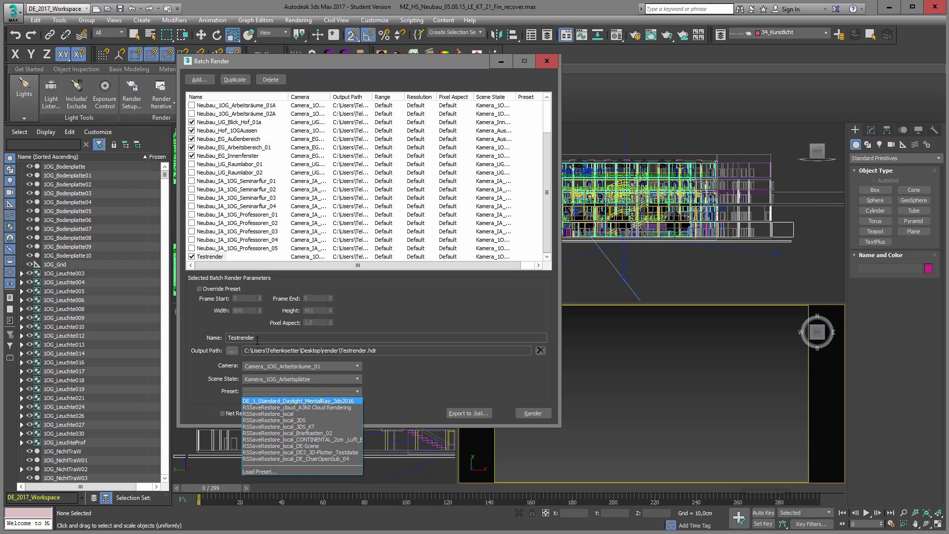
{"action": "key", "text": "Down"}
{"action": "key", "text": "Down"}
{"action": "key", "text": "Down"}
{"action": "key", "text": "Down"}
{"action": "key", "text": "Down"}
{"action": "key", "text": "Down"}
{"action": "key", "text": "Down"}
{"action": "key", "text": "Down"}
{"action": "key", "text": "Down"}
{"action": "key", "text": "Down"}
{"action": "key", "text": "Return"}
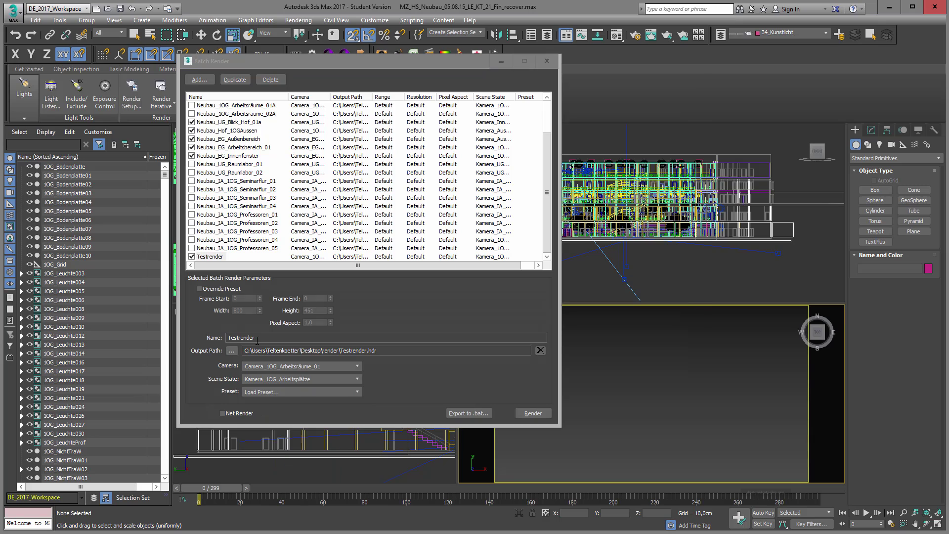
{"action": "key", "text": "Down"}
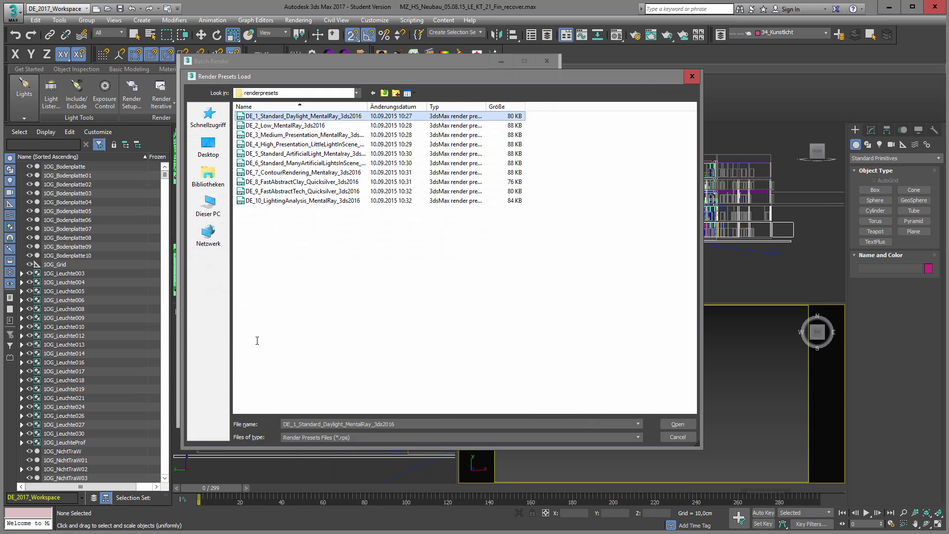
{"action": "key", "text": "Return"}
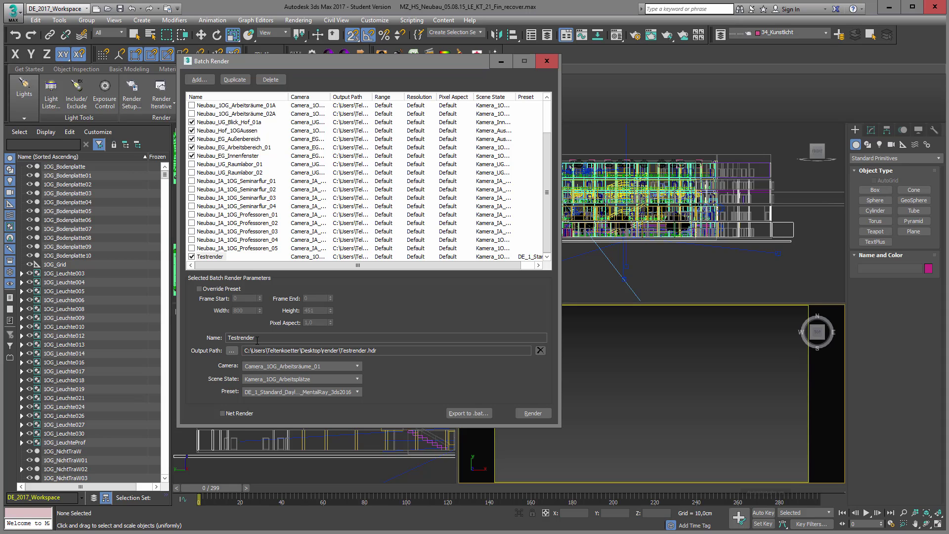
- Override the preset for the Testrender view and set its output size to 1920 wide by 1080 high
{"action": "key", "text": "space"}
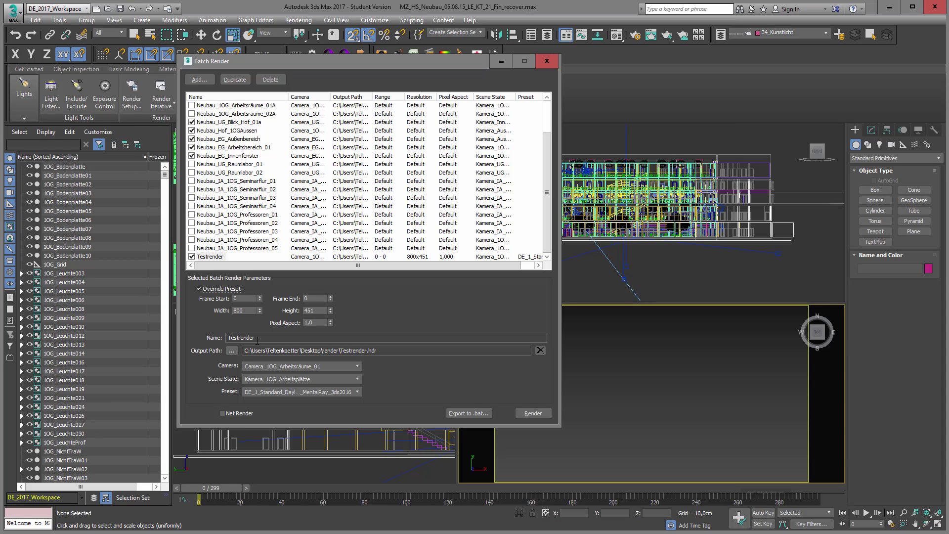
{"action": "key", "text": "Tab"}
{"action": "key", "text": "Tab"}
{"action": "key", "text": "Tab"}
{"action": "type", "text": "1920"}
{"action": "key", "text": "Tab"}
{"action": "type", "text": "1080"}
{"action": "key", "text": "Return"}
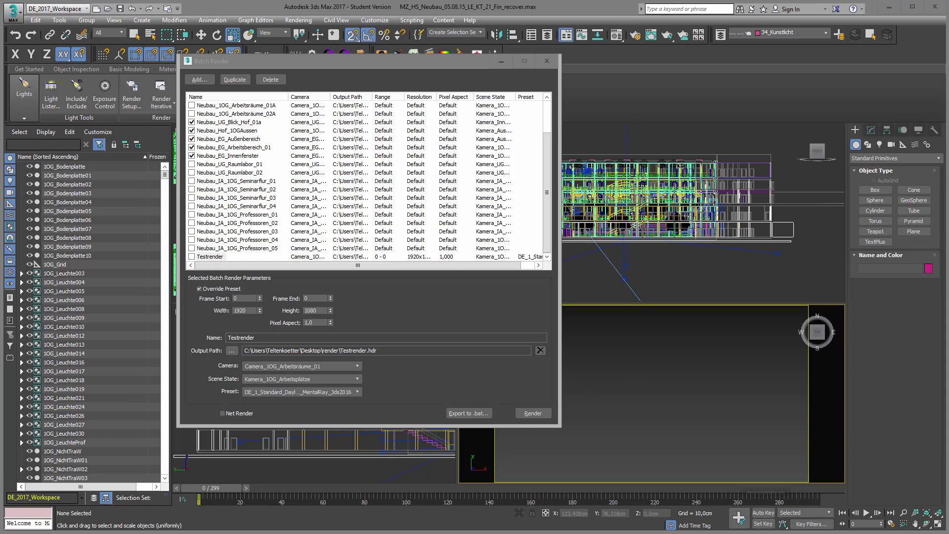
- Switch to File Explorer to view the finished renderings in the Show folder, and move its window aside
{"action": "key", "text": "alt+Tab"}
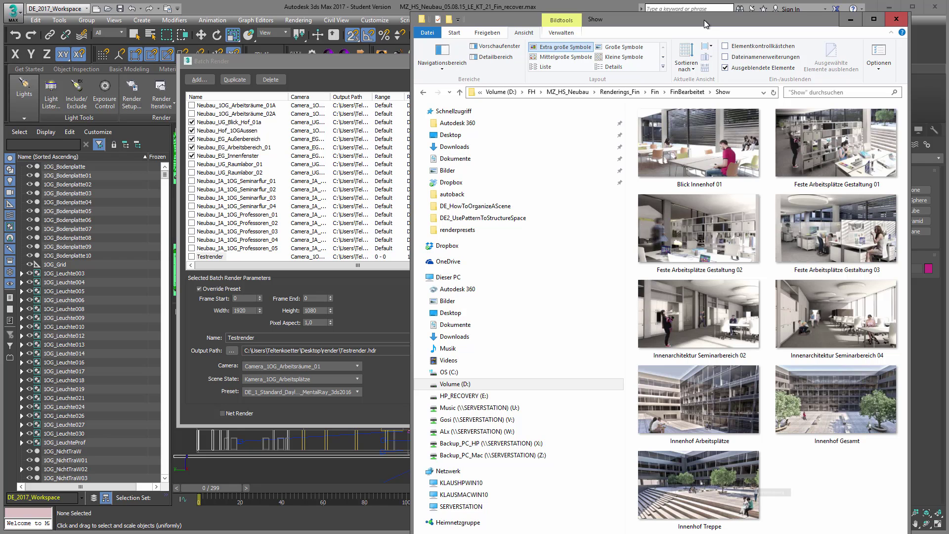
{"action": "left_click_drag", "start_coordinate": [704, 20], "coordinate": [948, 20]}
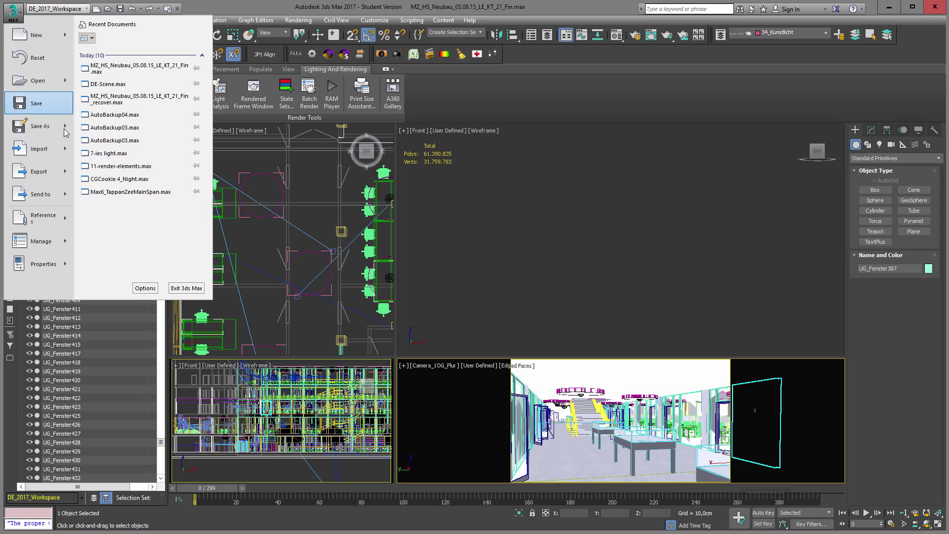
- Archive the scene with its assets to the desktop as the zip file MZ_HS_Neubau_05.08.15_LE_KT_21_Fin_01
{"action": "mouse_move", "coordinate": [66, 132]}
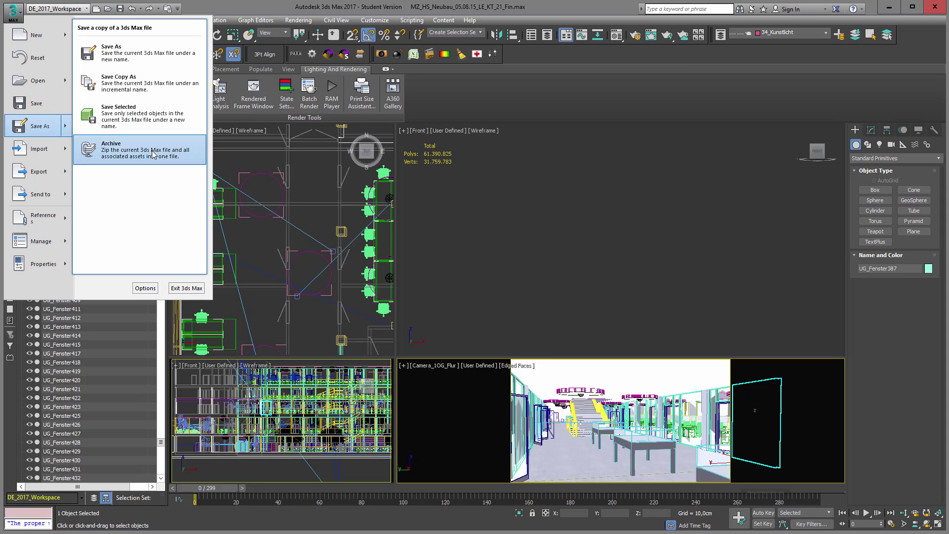
{"action": "left_click", "coordinate": [111, 149]}
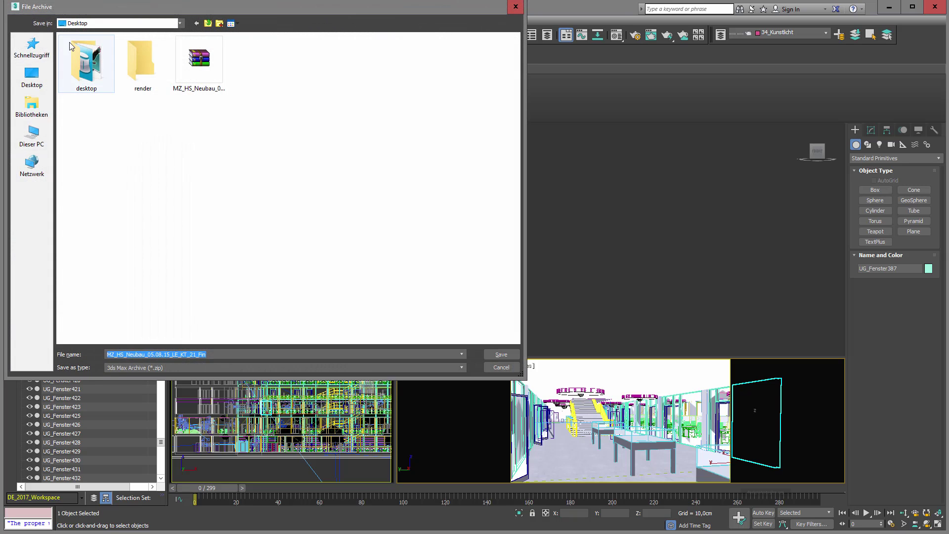
{"action": "left_click", "coordinate": [212, 354]}
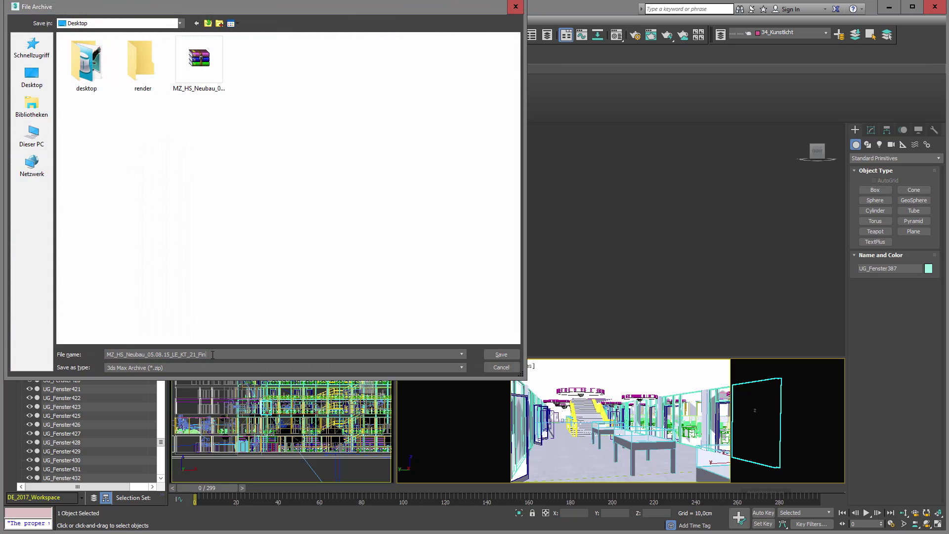
{"action": "type", "text": "_01"}
{"action": "left_click", "coordinate": [509, 355]}
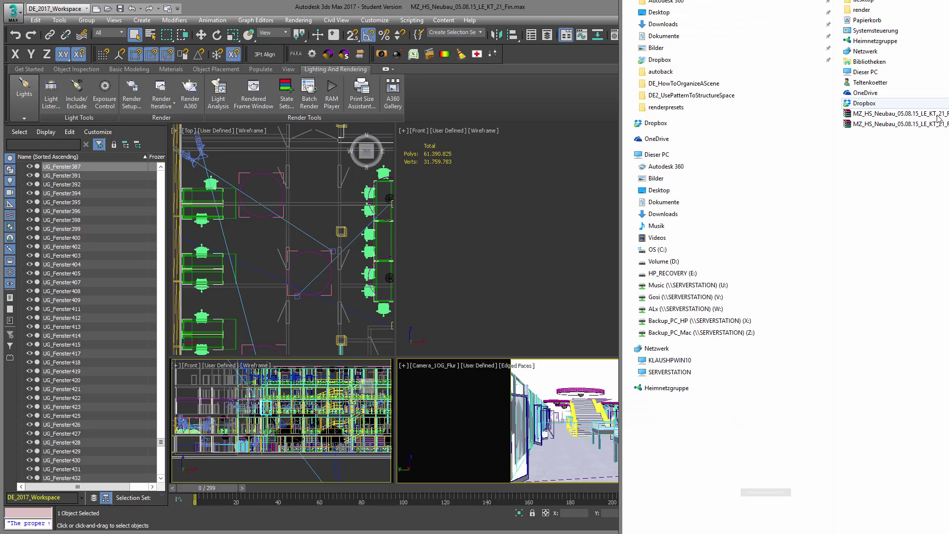
- In File Explorer, extract the new _01 scene archive into its own folder, open that folder and bring the window fully into view
{"action": "left_click", "coordinate": [893, 127]}
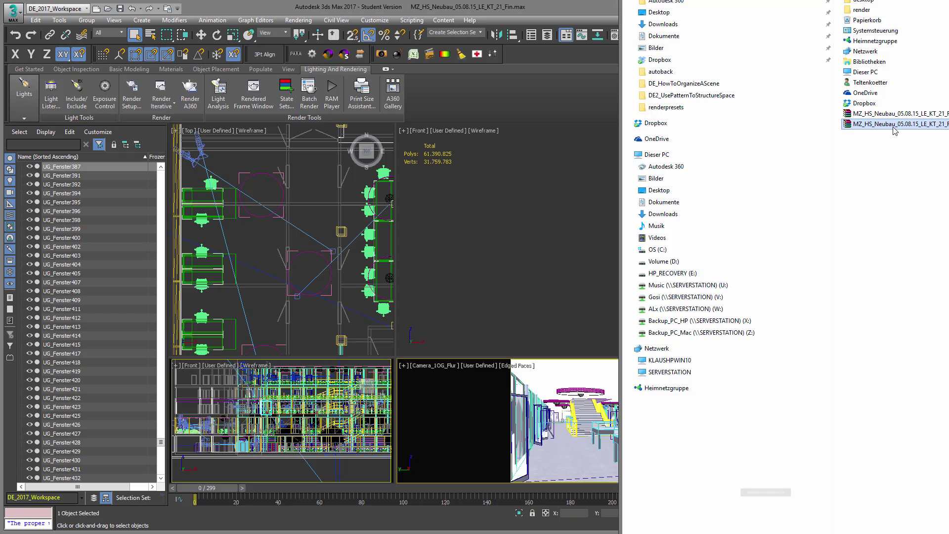
{"action": "right_click", "coordinate": [928, 128]}
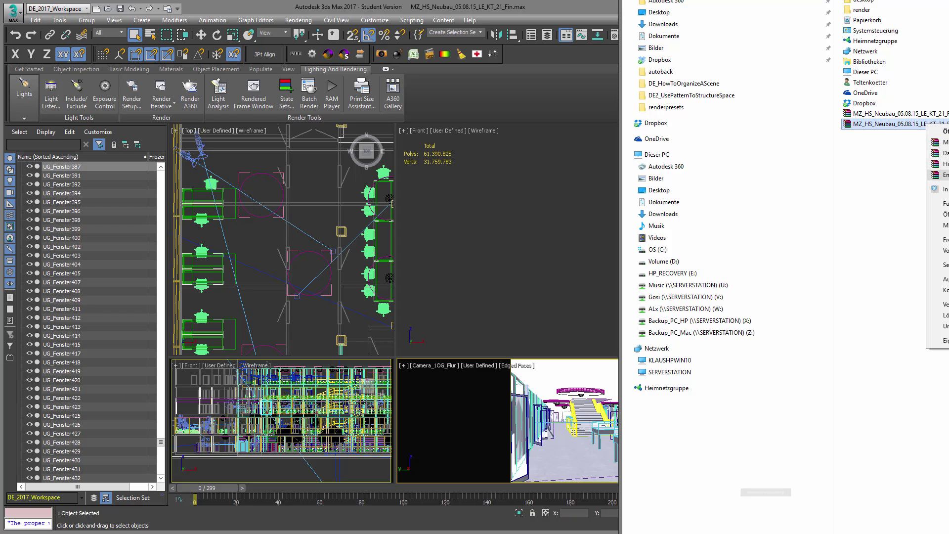
{"action": "left_click", "coordinate": [942, 174]}
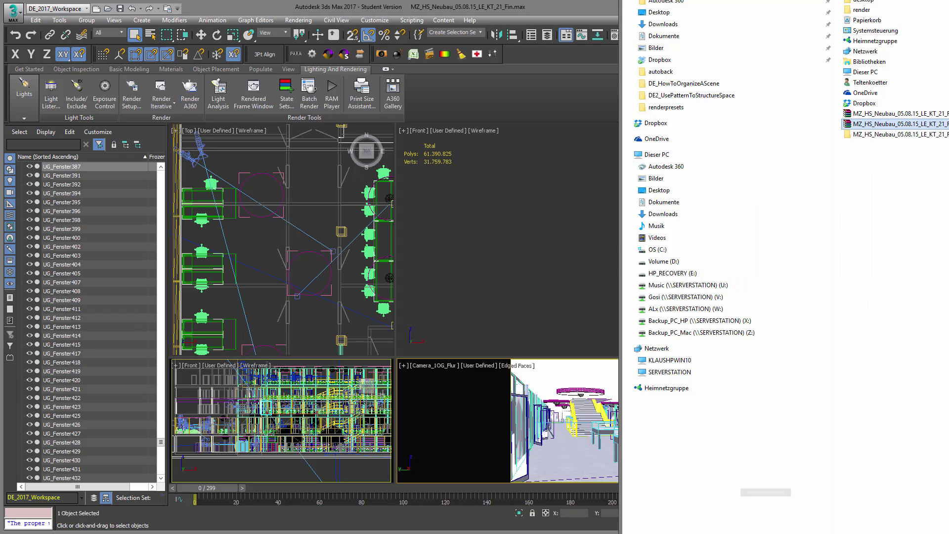
{"action": "double_click", "coordinate": [937, 134]}
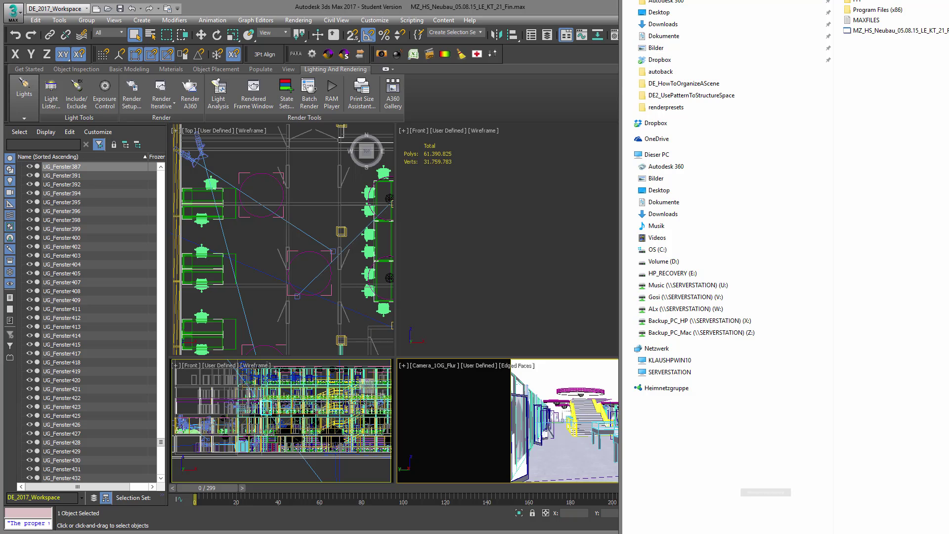
{"action": "left_click_drag", "start_coordinate": [947, 1], "coordinate": [529, 1]}
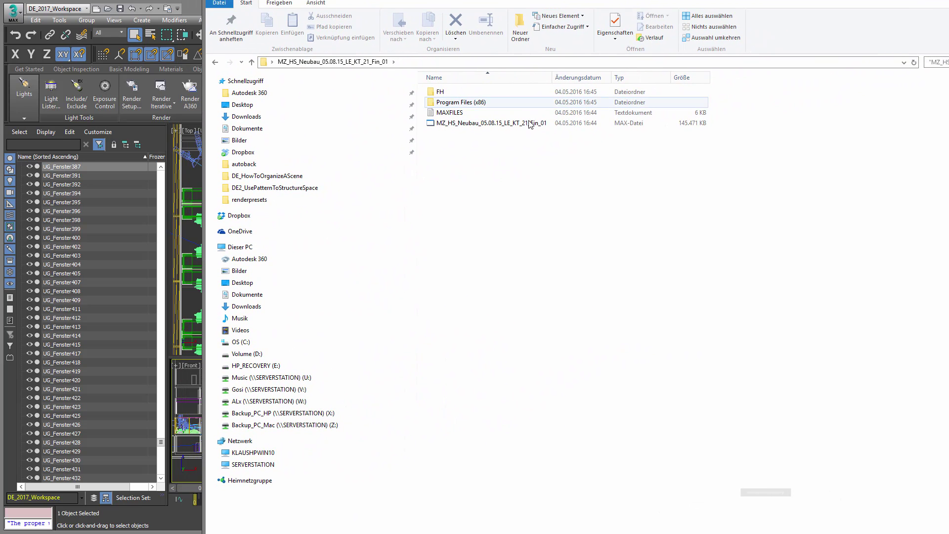
- Examine the extracted scene file and browse from the FH folder down through the material library subfolders to the Archmodels_58 textures
{"action": "left_click", "coordinate": [525, 127]}
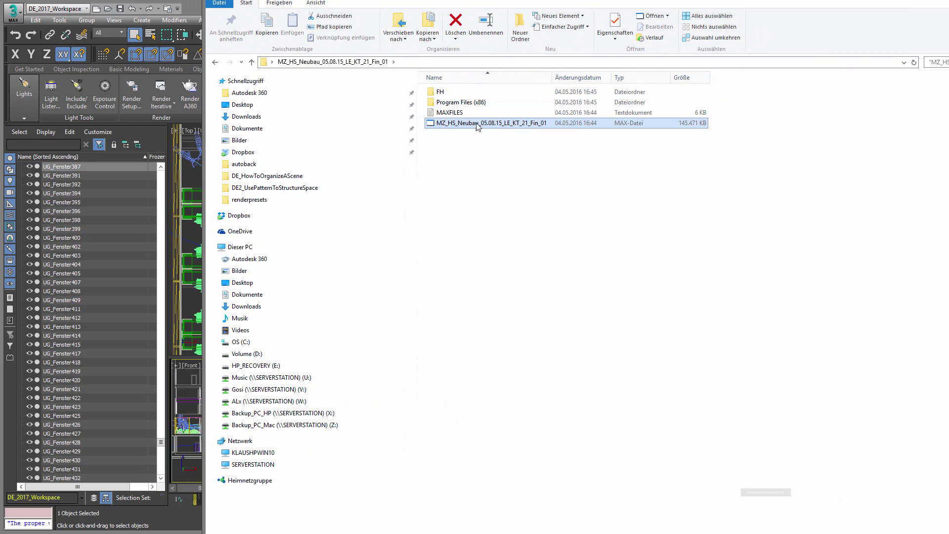
{"action": "double_click", "coordinate": [440, 93]}
{"action": "double_click", "coordinate": [440, 92]}
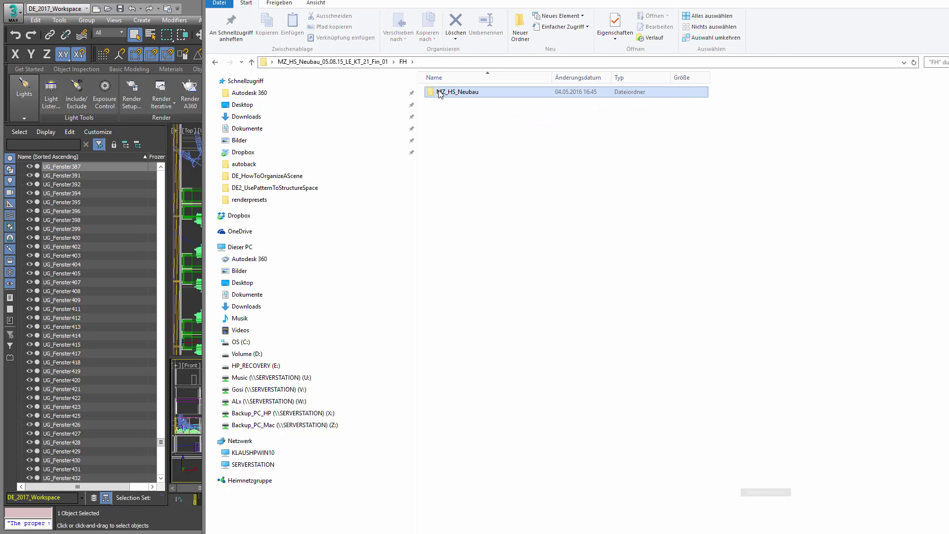
{"action": "double_click", "coordinate": [440, 93]}
{"action": "double_click", "coordinate": [440, 92]}
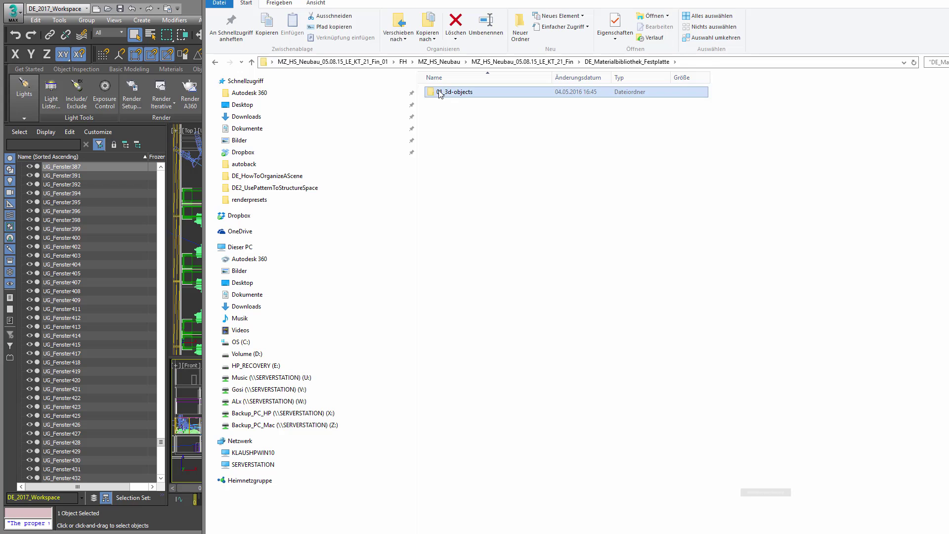
{"action": "double_click", "coordinate": [440, 93]}
{"action": "double_click", "coordinate": [440, 92]}
{"action": "double_click", "coordinate": [440, 92]}
{"action": "double_click", "coordinate": [440, 93]}
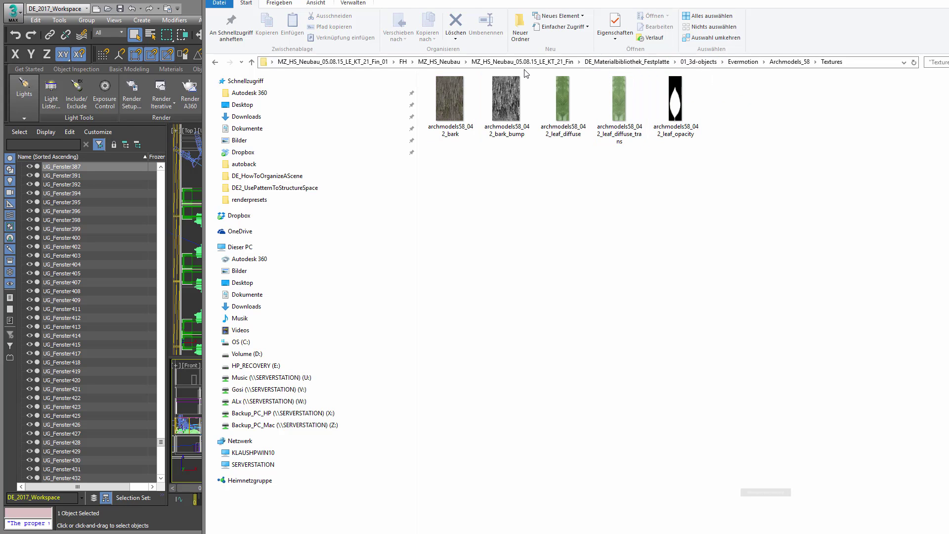
- Go back up from the Textures folder through the nested subfolders to the extracted archive's FH folder
{"action": "left_click", "coordinate": [219, 64]}
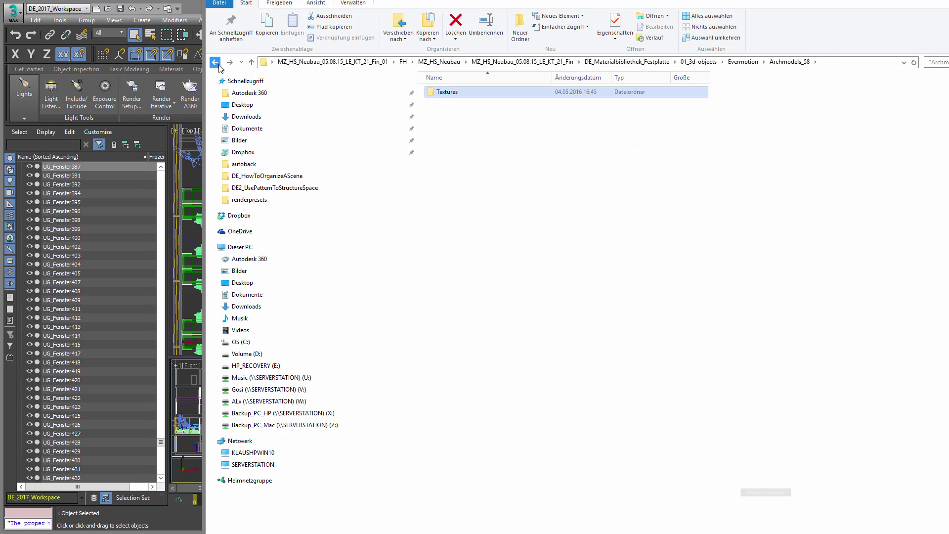
{"action": "left_click", "coordinate": [218, 64]}
{"action": "left_click", "coordinate": [218, 65]}
{"action": "left_click", "coordinate": [218, 64]}
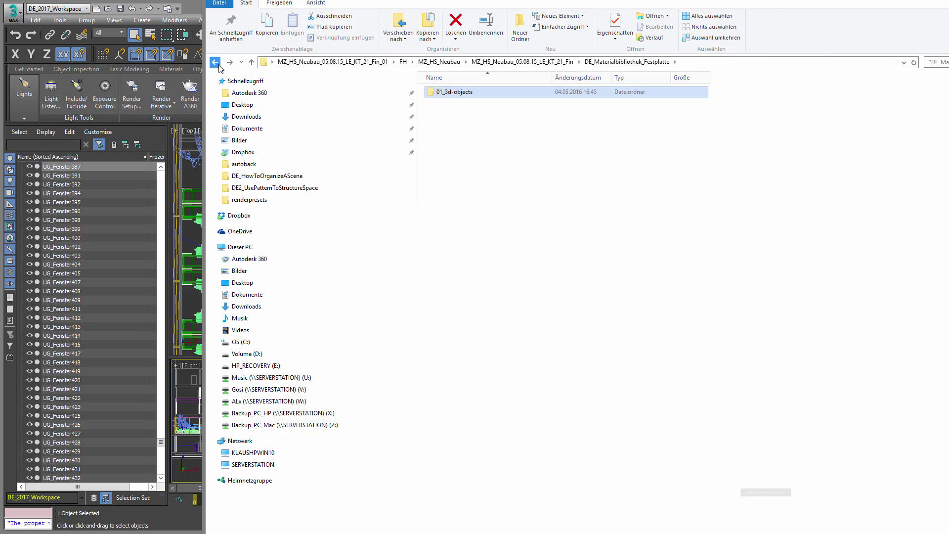
{"action": "left_click", "coordinate": [219, 64]}
{"action": "left_click", "coordinate": [218, 64]}
{"action": "left_click", "coordinate": [219, 65]}
{"action": "left_click", "coordinate": [219, 64]}
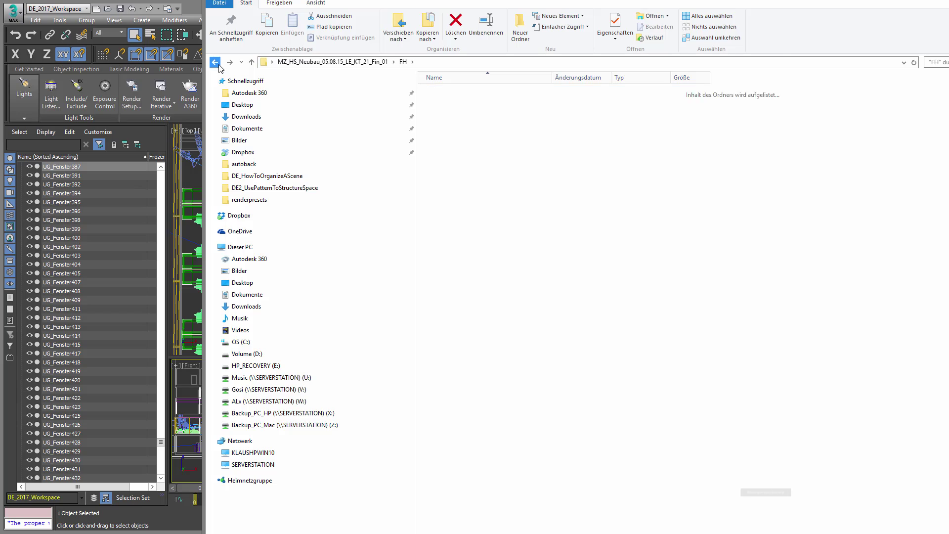